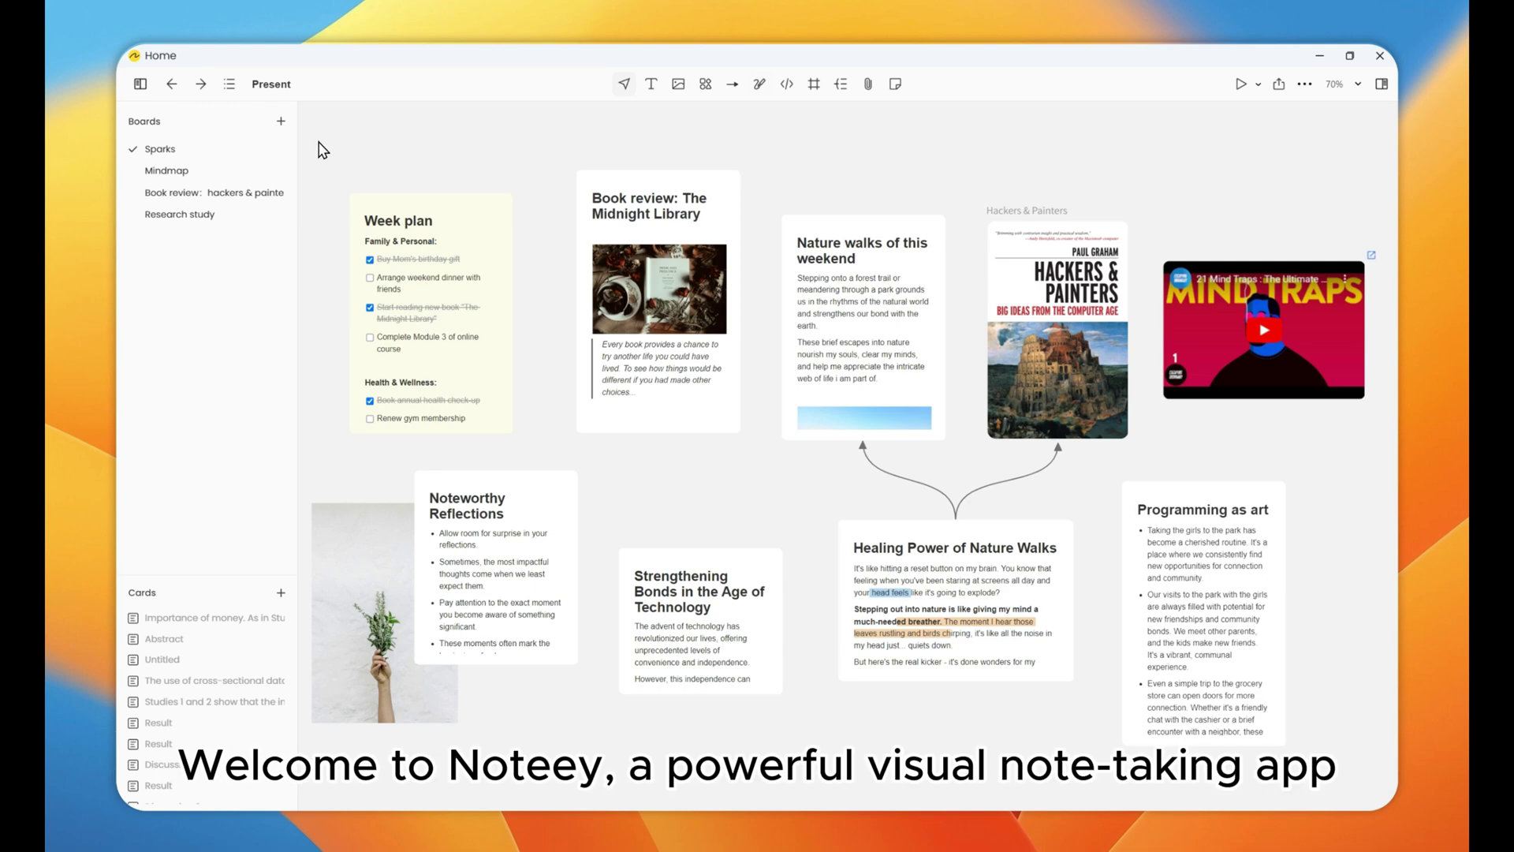
# Step: Open the Mindmap board and preview its Programming as art card
pyautogui.click(165, 172)
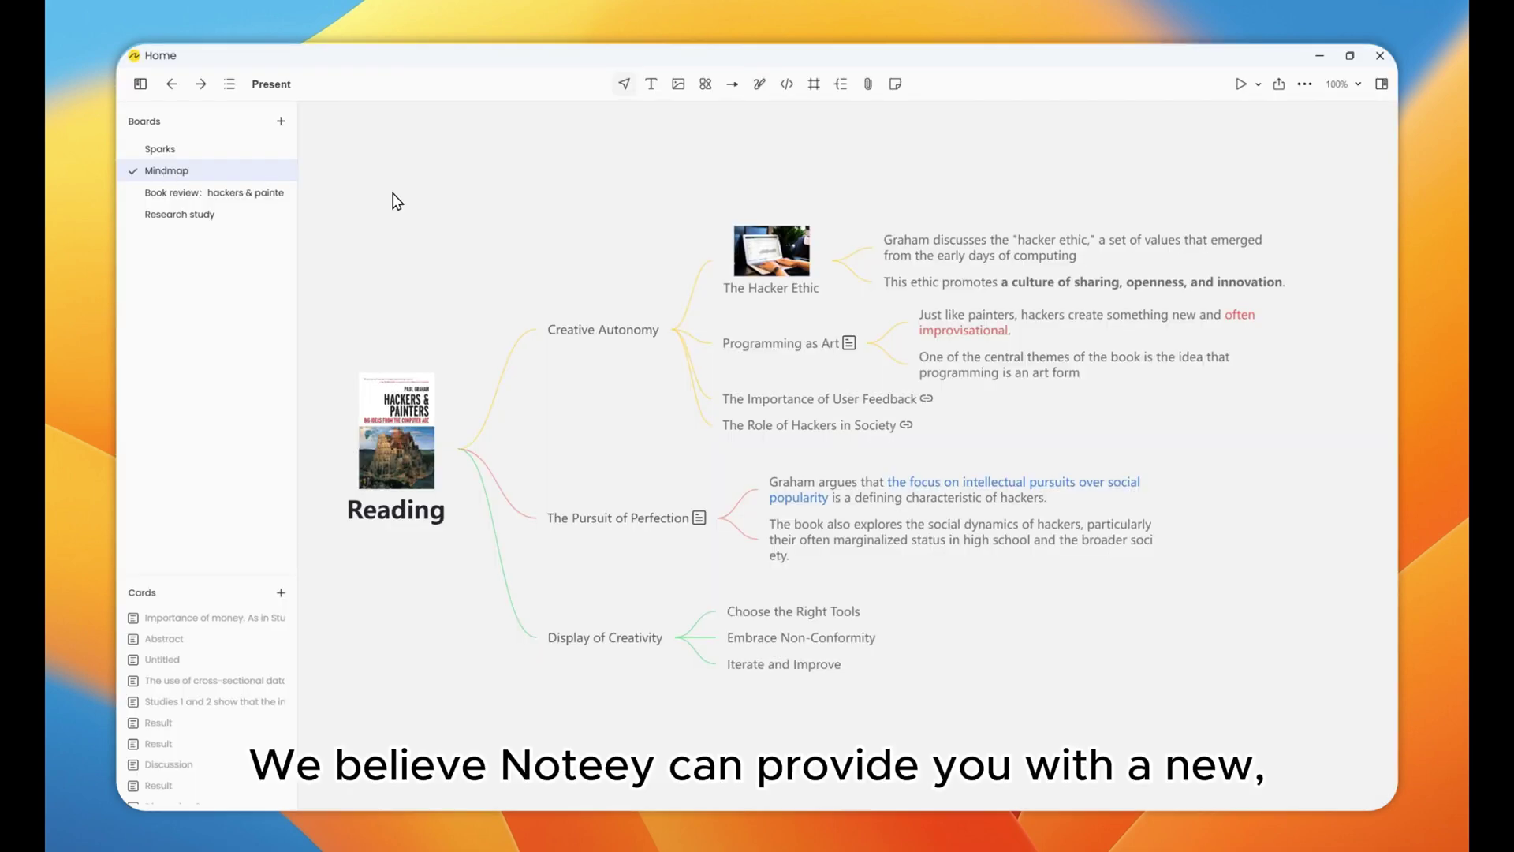
pyautogui.click(848, 344)
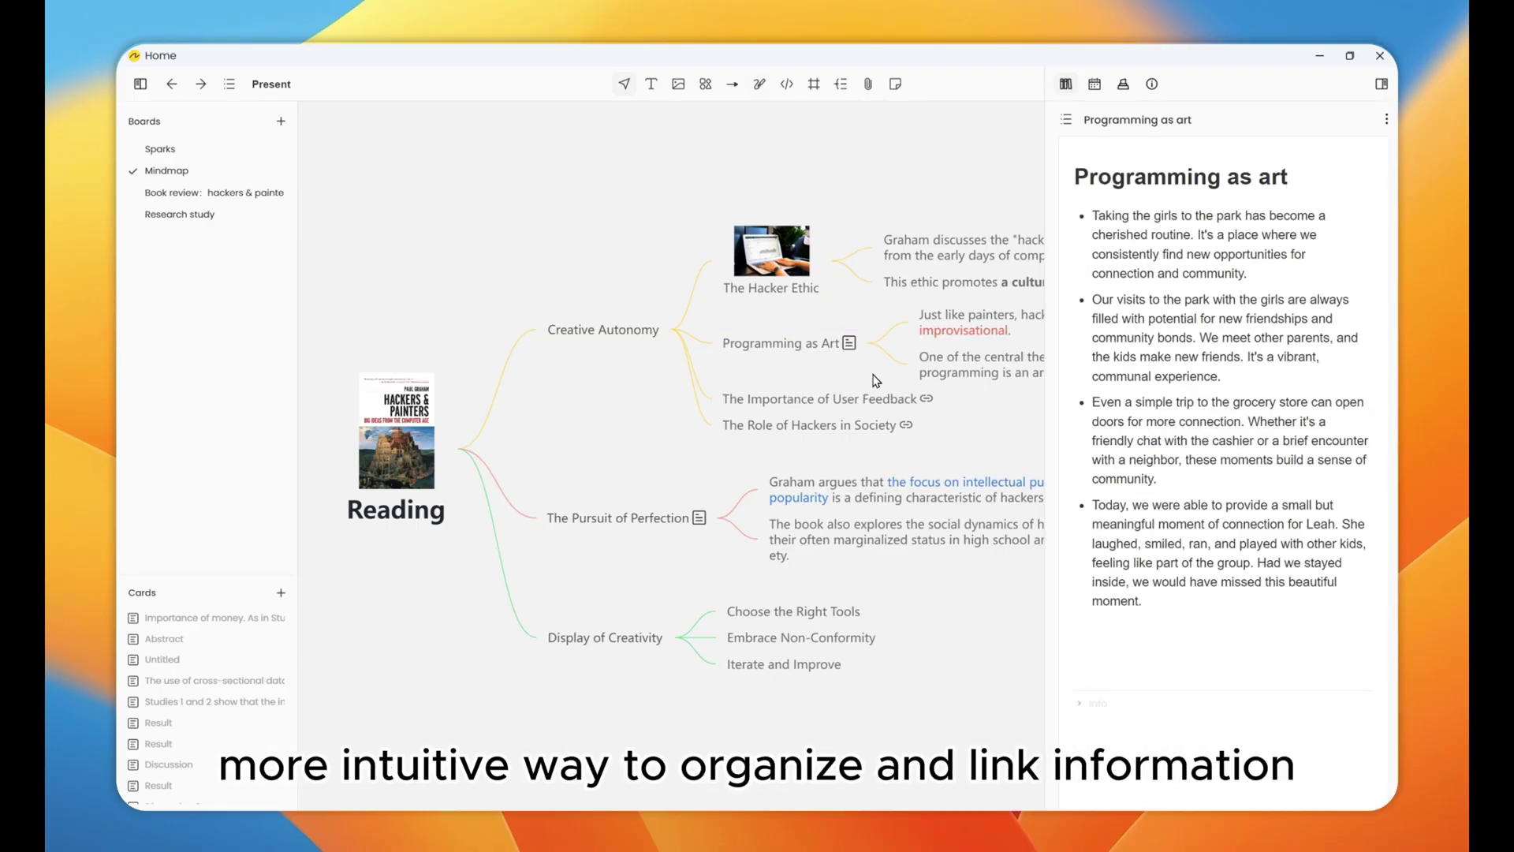
pyautogui.click(980, 441)
# Step: Open the Hackers & Painters book-review board and nudge the Developing a Personal Coding Style card left
pyautogui.click(252, 196)
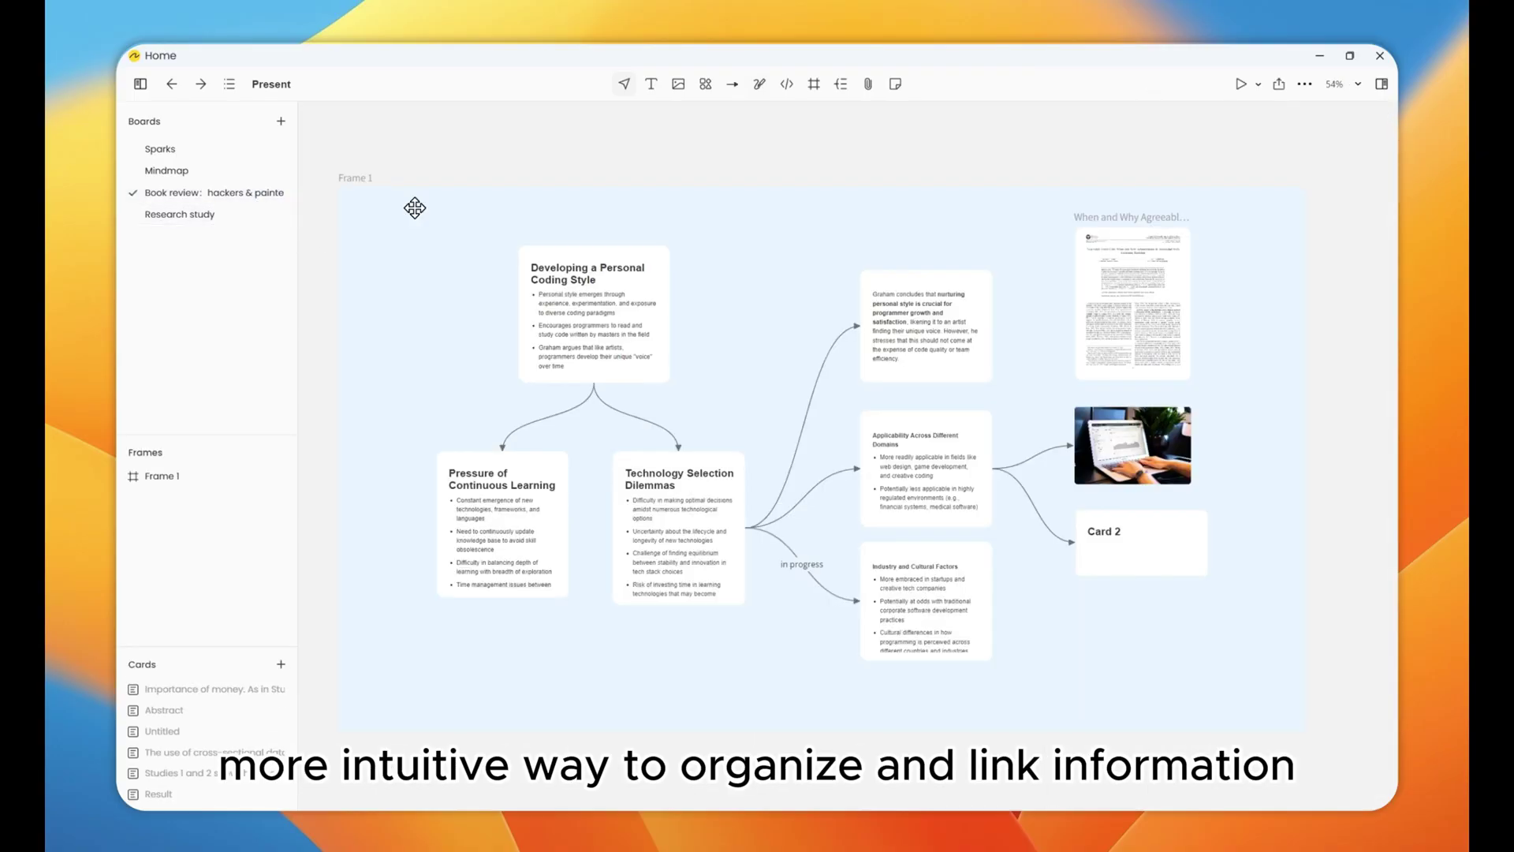
pyautogui.click(607, 264)
pyautogui.moveTo(607, 264); pyautogui.dragTo(597, 262)
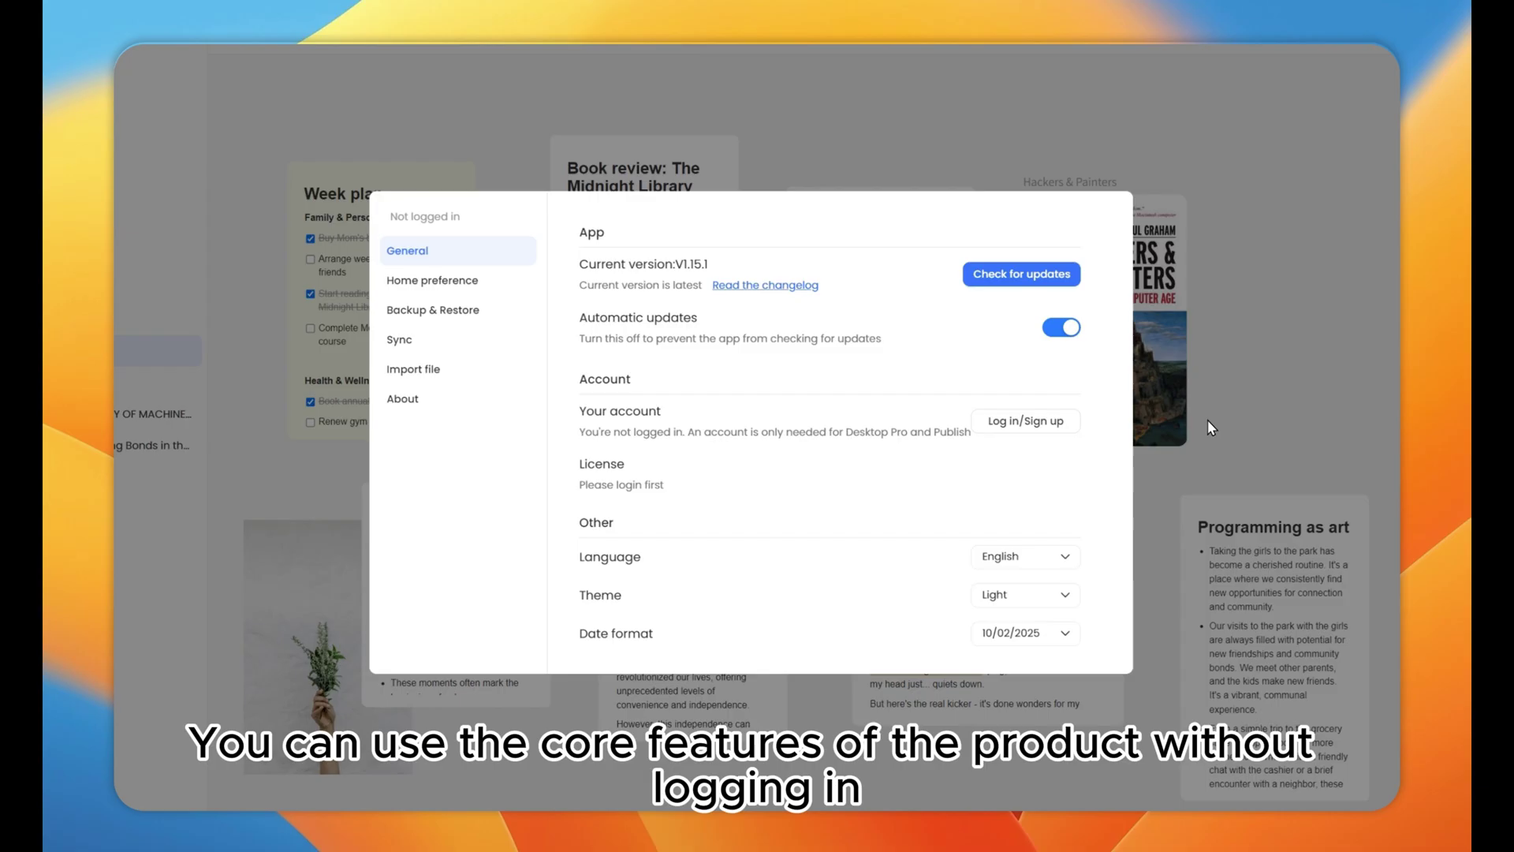
# Step: Close settings, preview the Book review and Nature walks notes, then open the Hackers & Painters PDF
pyautogui.click(1156, 420)
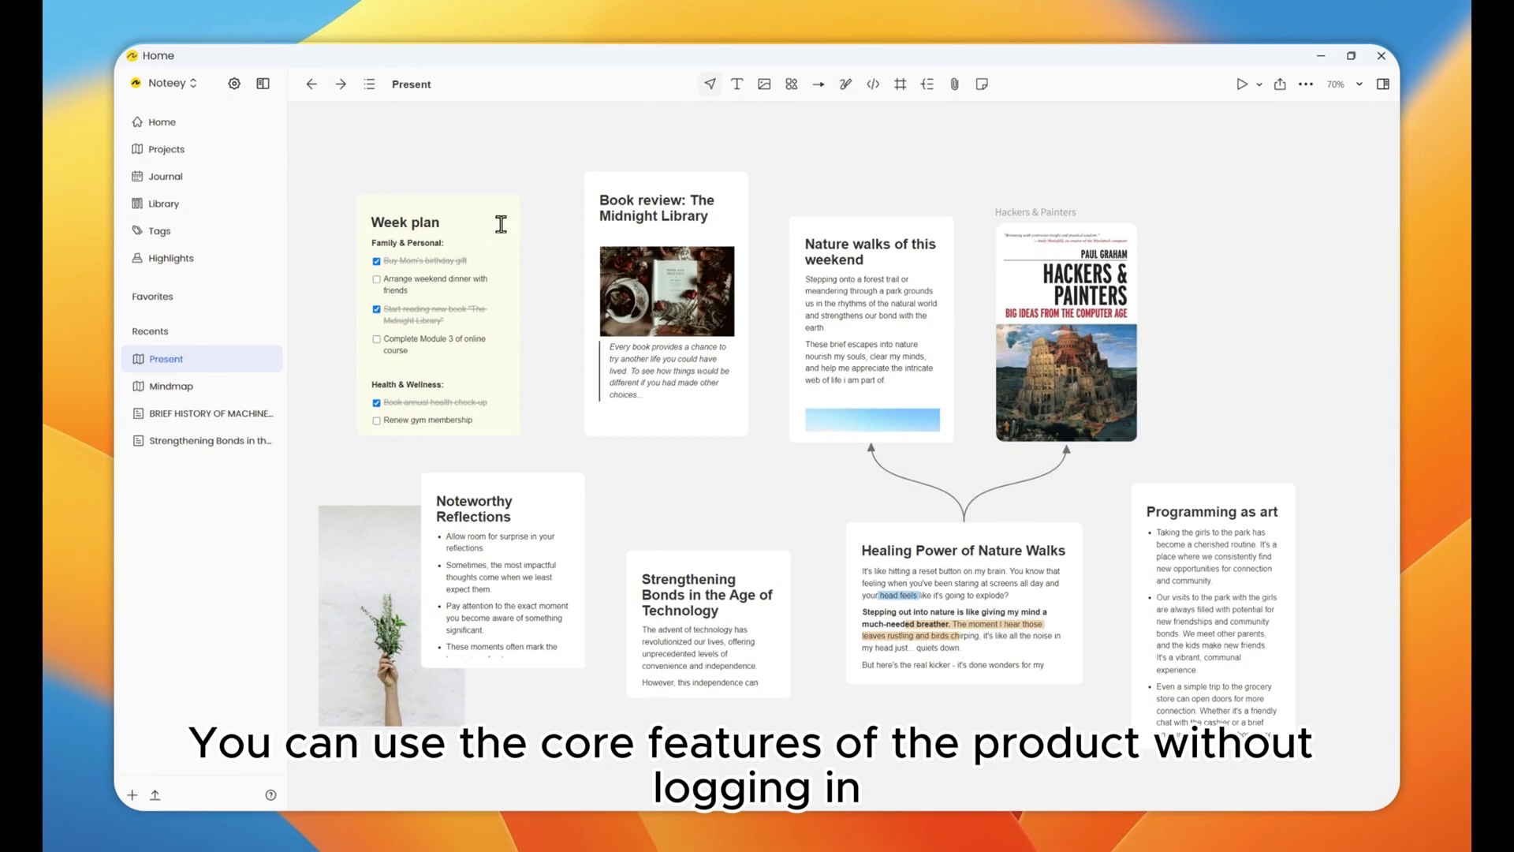
pyautogui.doubleClick(646, 194)
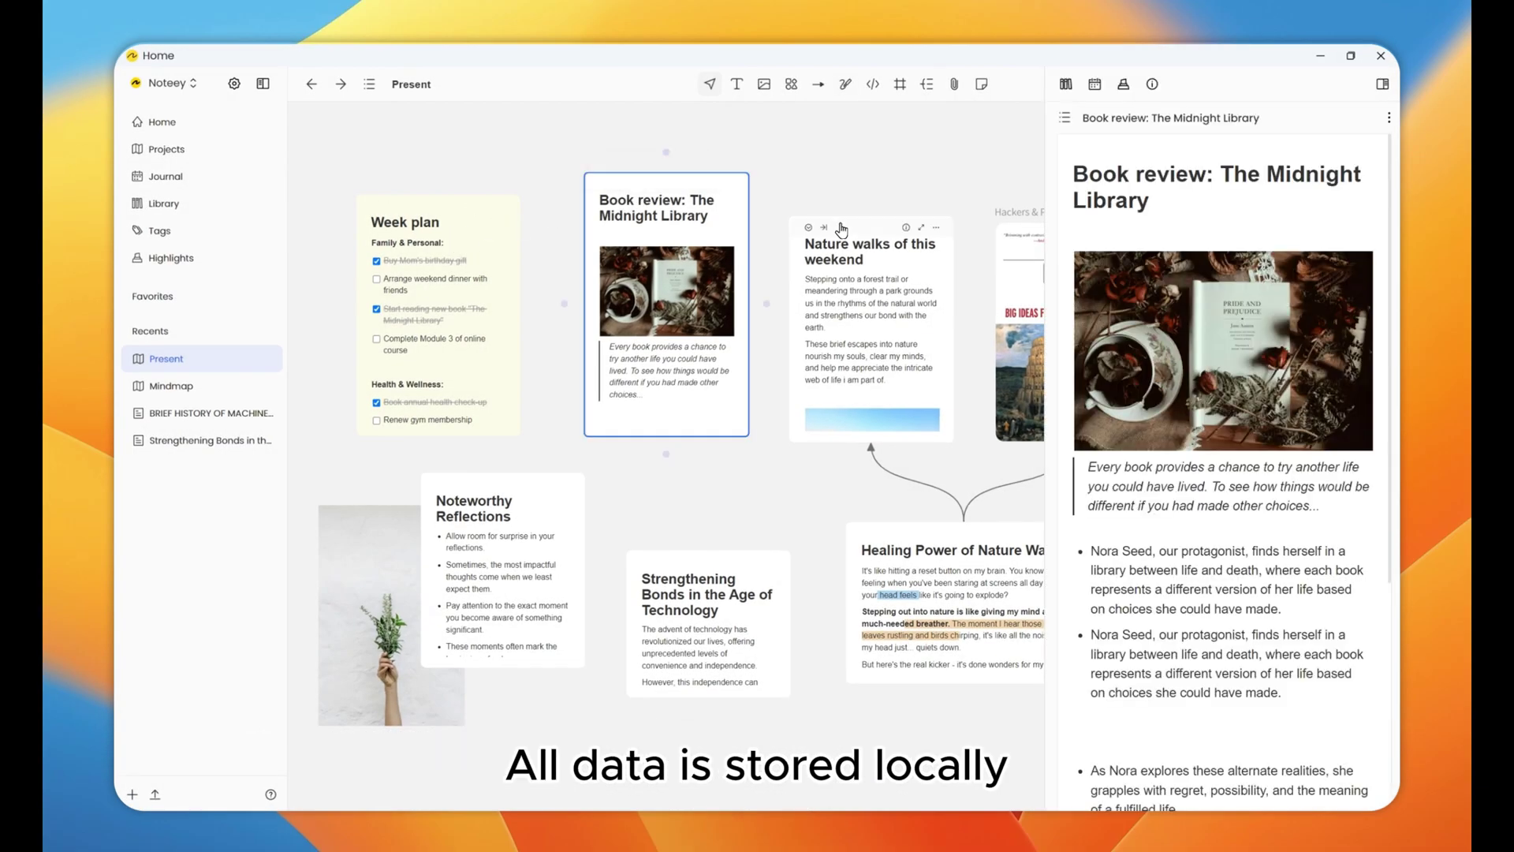
pyautogui.doubleClick(852, 245)
pyautogui.doubleClick(1003, 279)
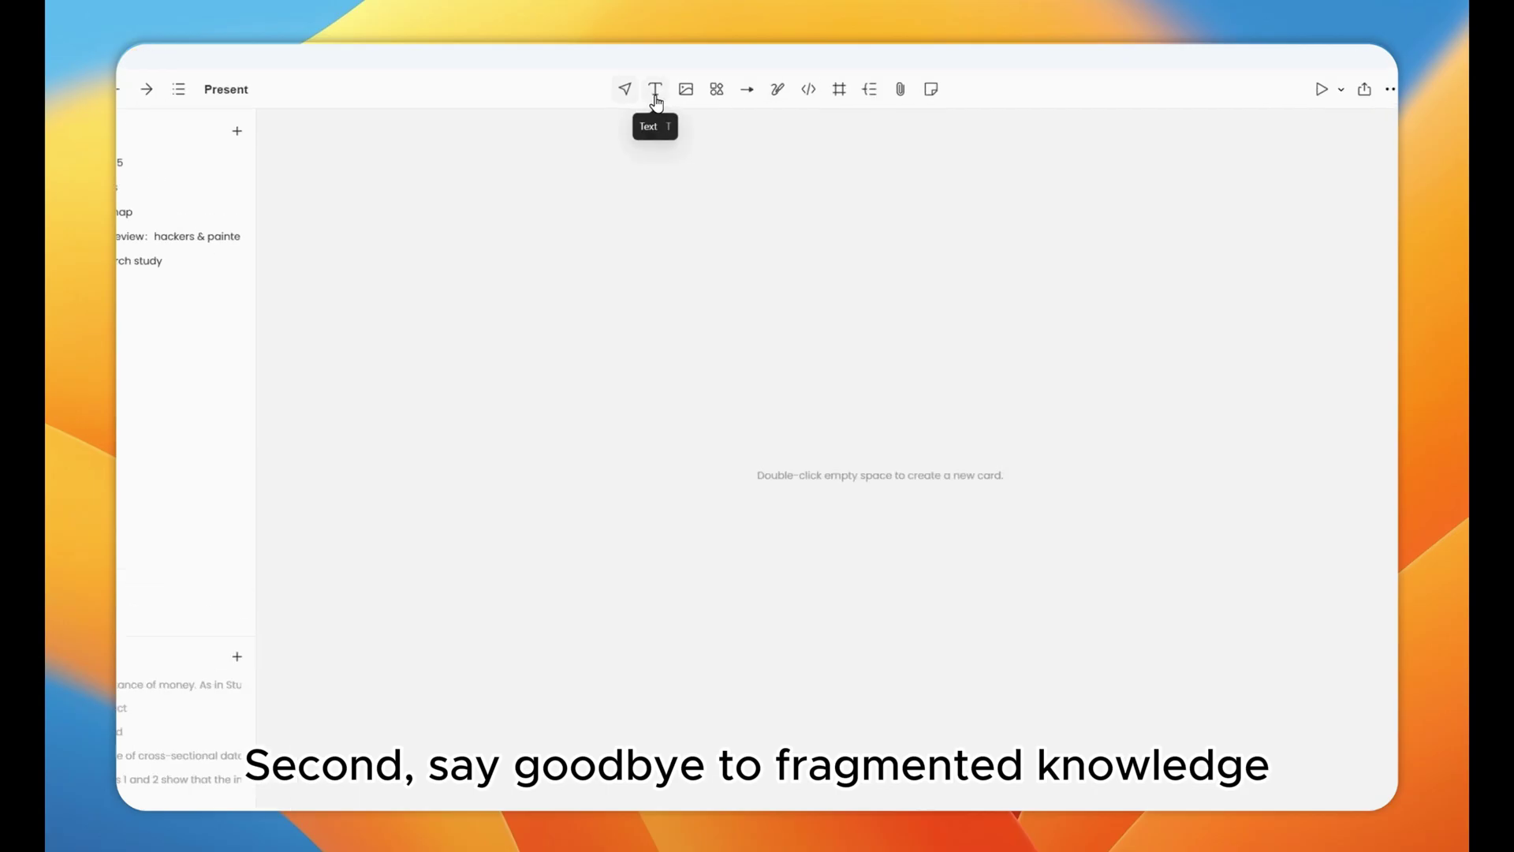
# Step: Add a 'te' text label and a square note rectangle to the canvas
pyautogui.click(654, 98)
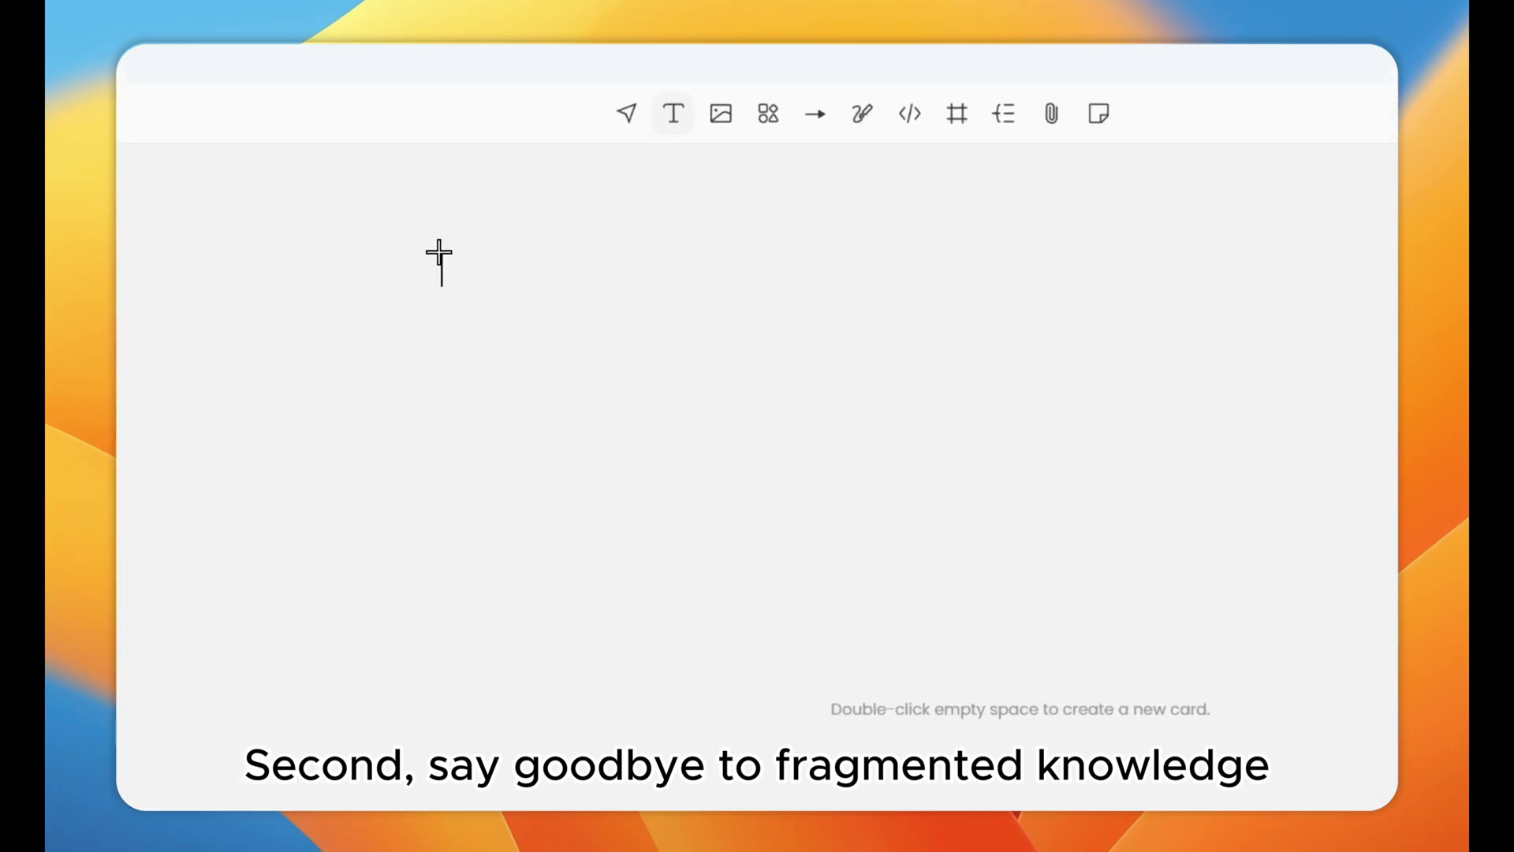
pyautogui.click(504, 189)
pyautogui.write('text')
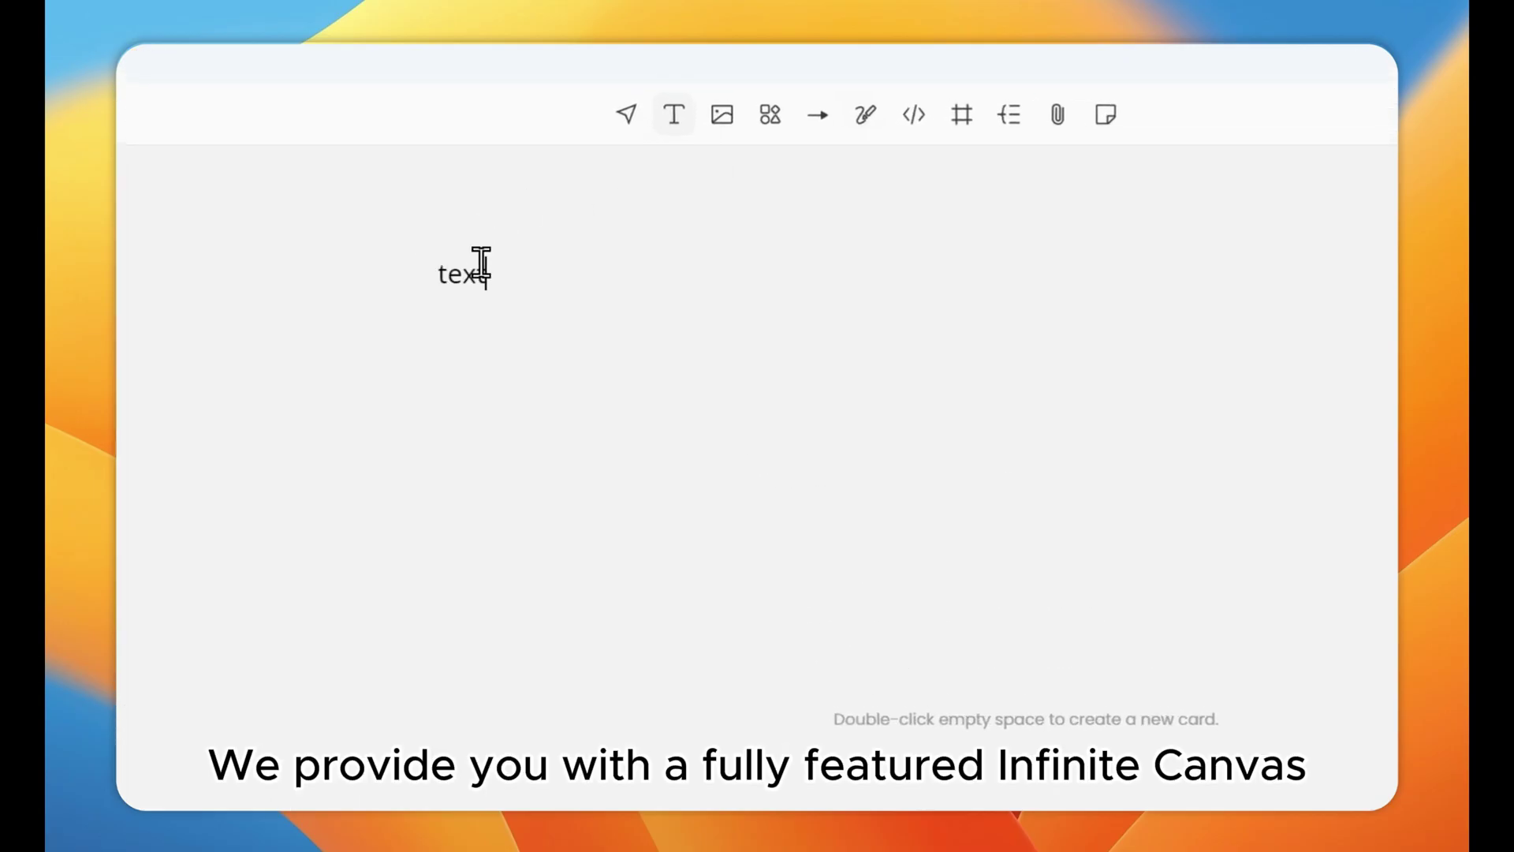
pyautogui.click(771, 114)
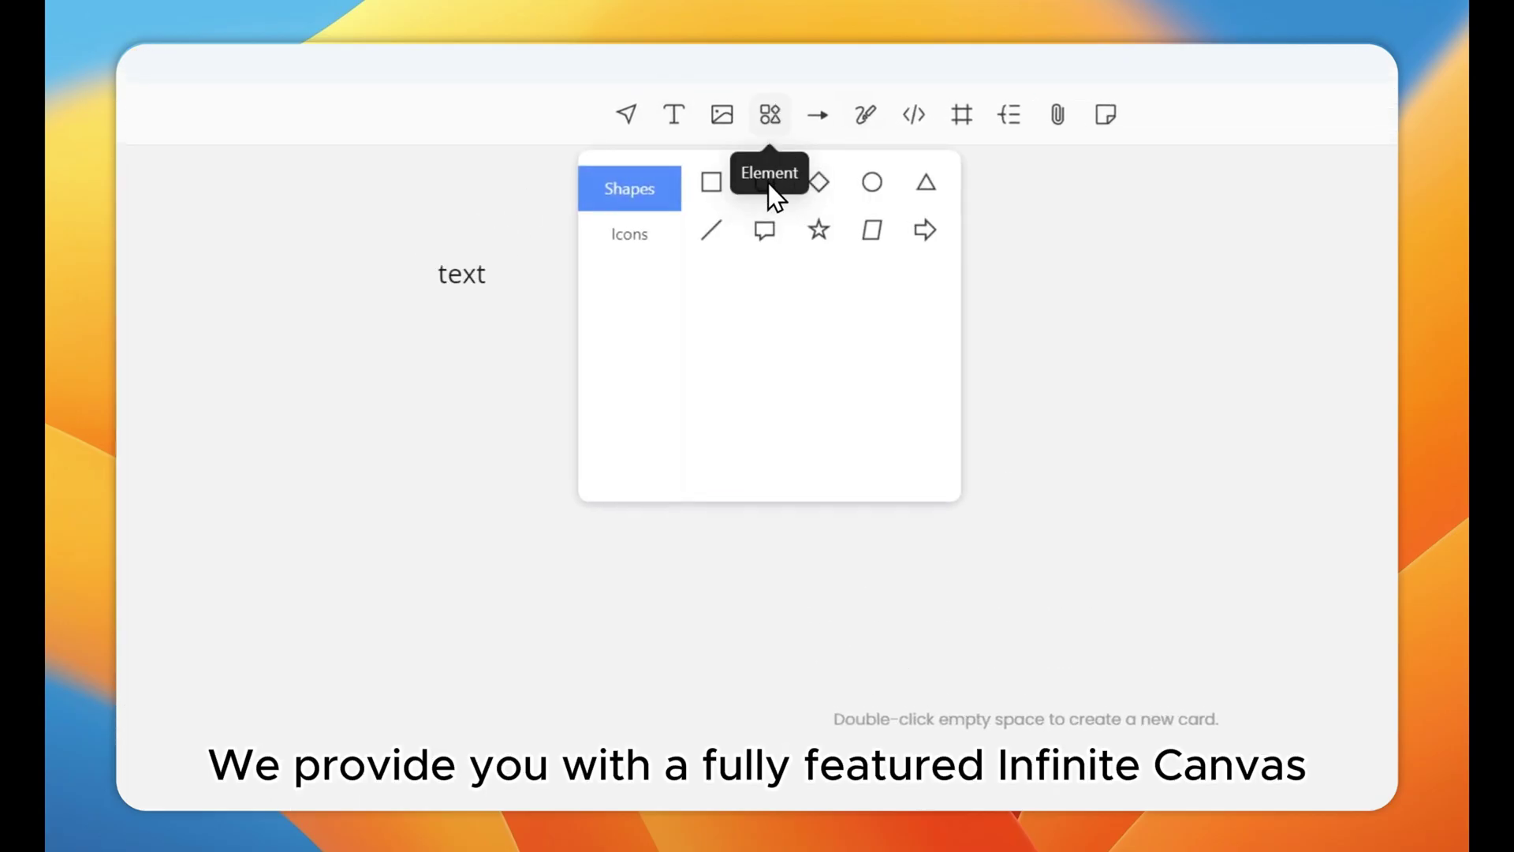
pyautogui.click(707, 193)
pyautogui.doubleClick(913, 355)
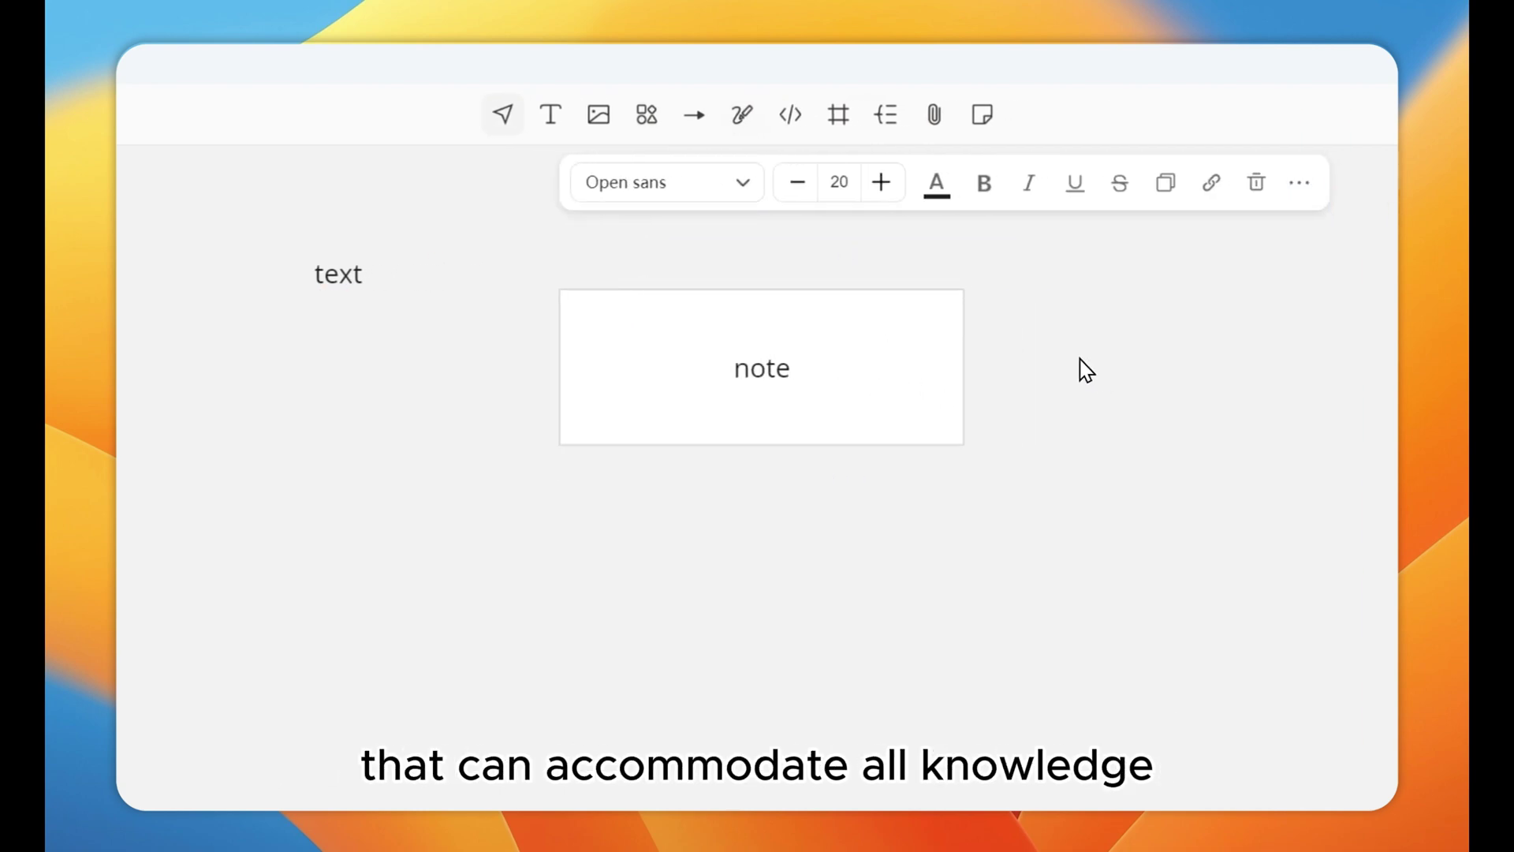
pyautogui.click(1199, 369)
# Step: Draw a freehand squiggle below the rectangle and add a yellow sticky note reading 'note'
pyautogui.click(736, 118)
pyautogui.moveTo(433, 519); pyautogui.dragTo(678, 495)
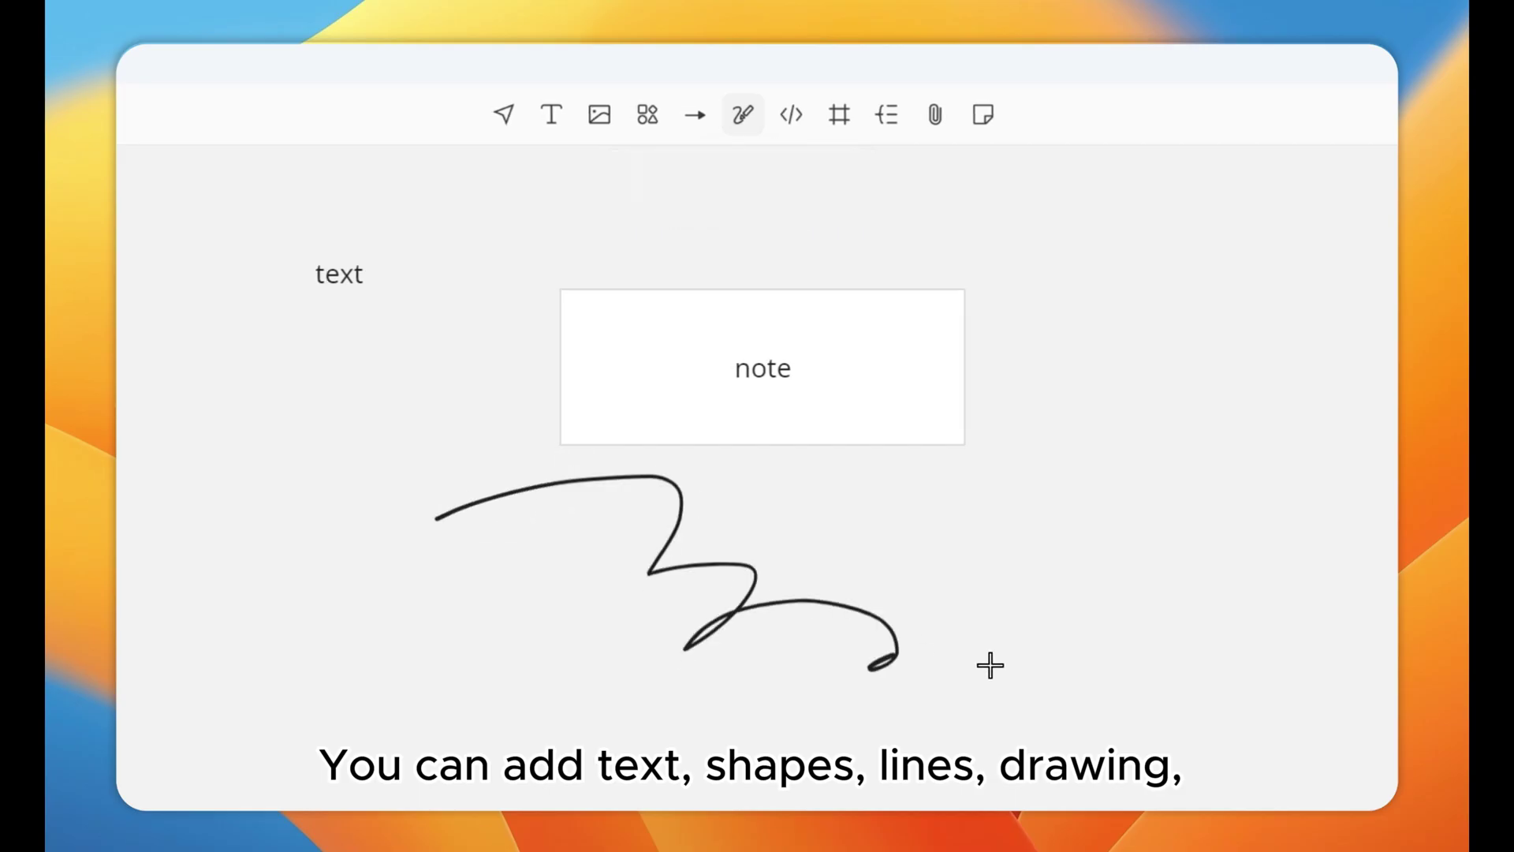
pyautogui.click(982, 115)
pyautogui.click(1307, 495)
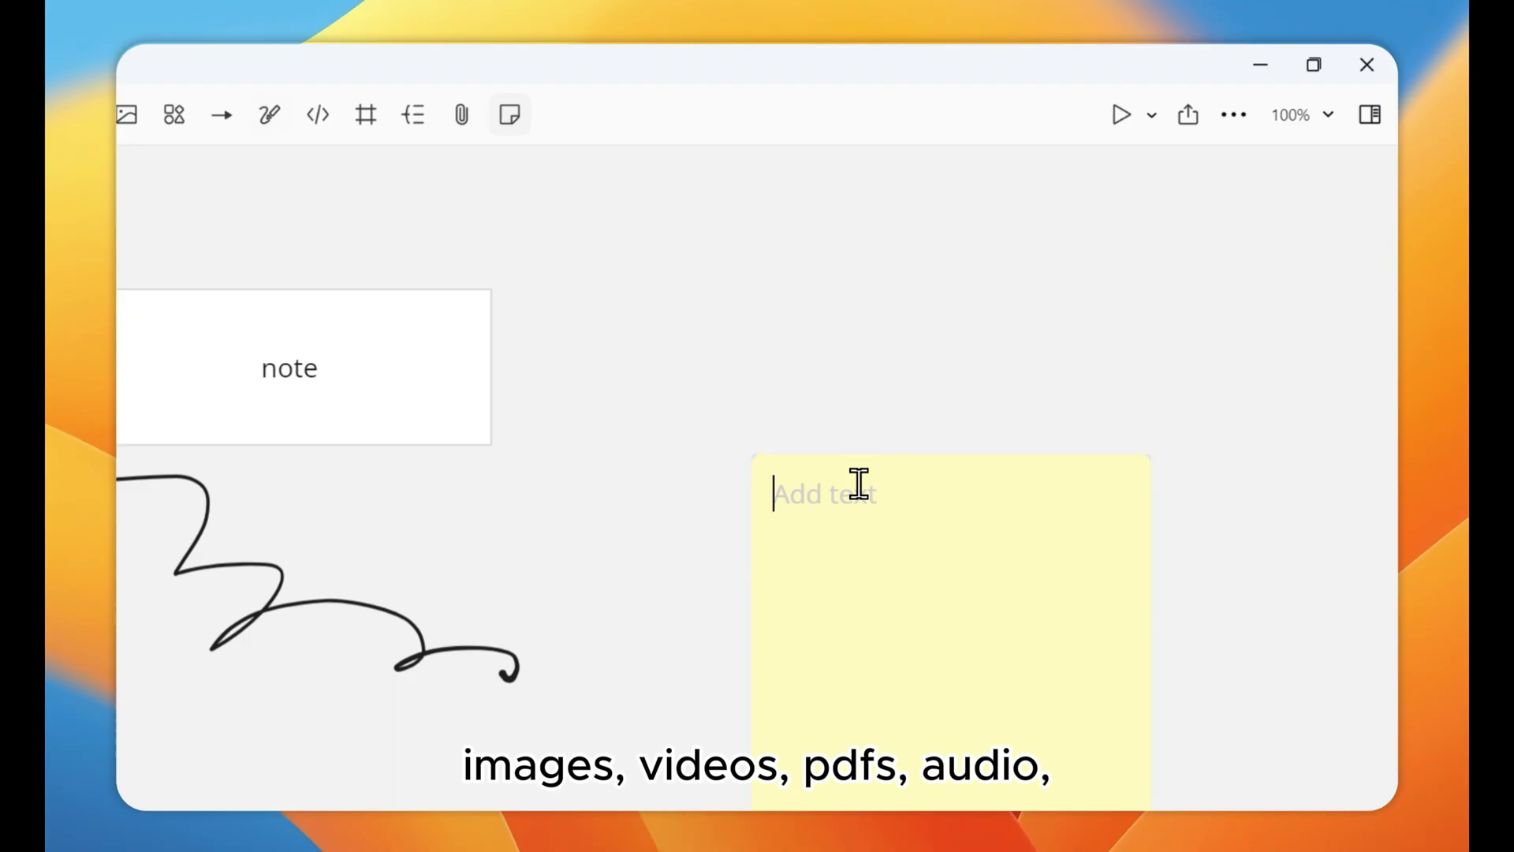
pyautogui.write('note')
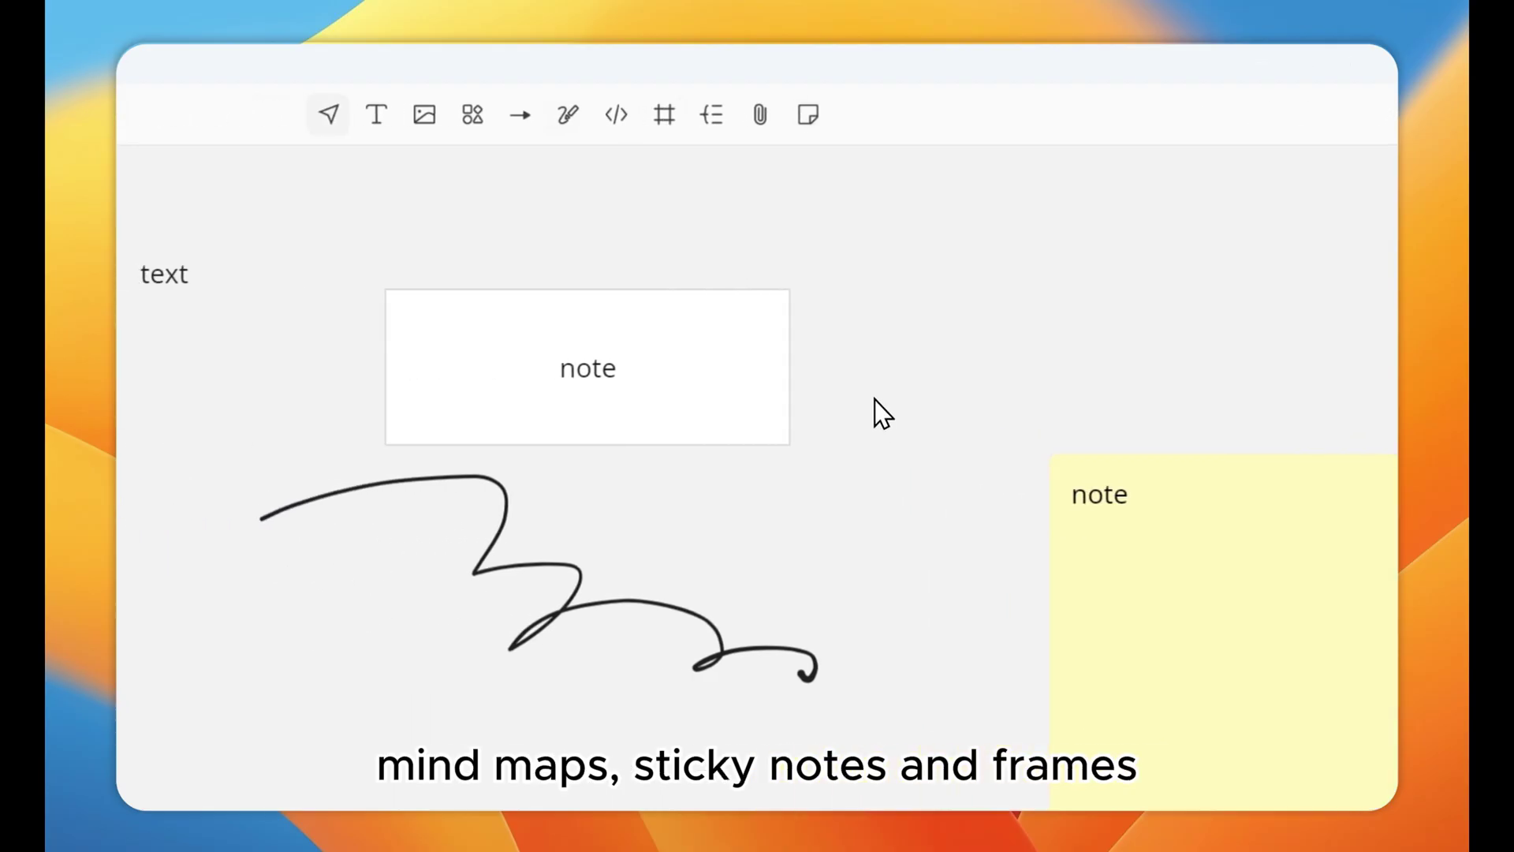
# Step: Enclose the text, note, drawing and sticky note in Frame 1 and shift it slightly left
pyautogui.click(666, 116)
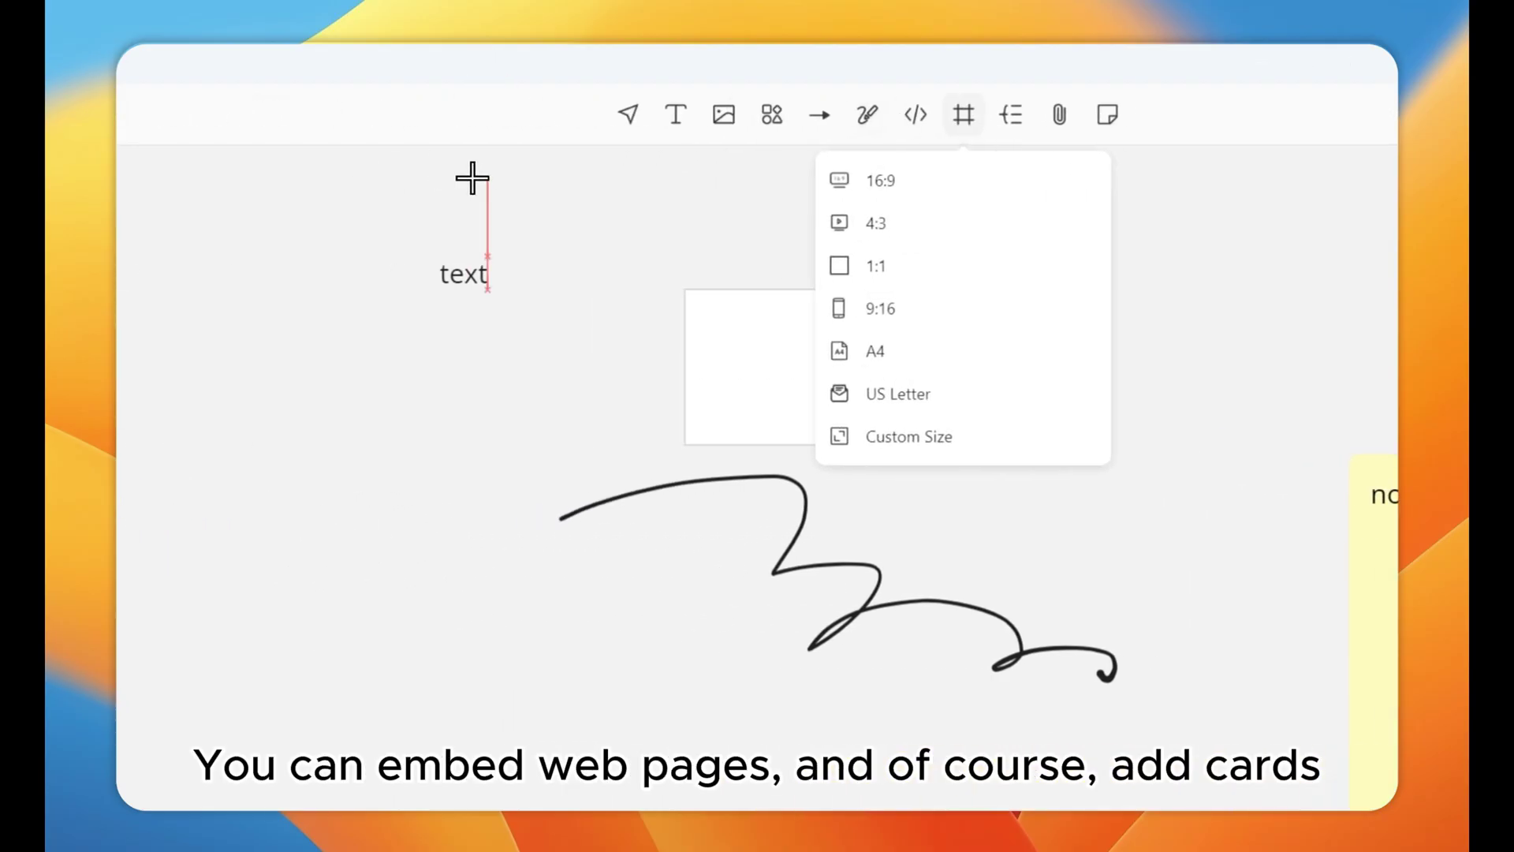
pyautogui.click(434, 164)
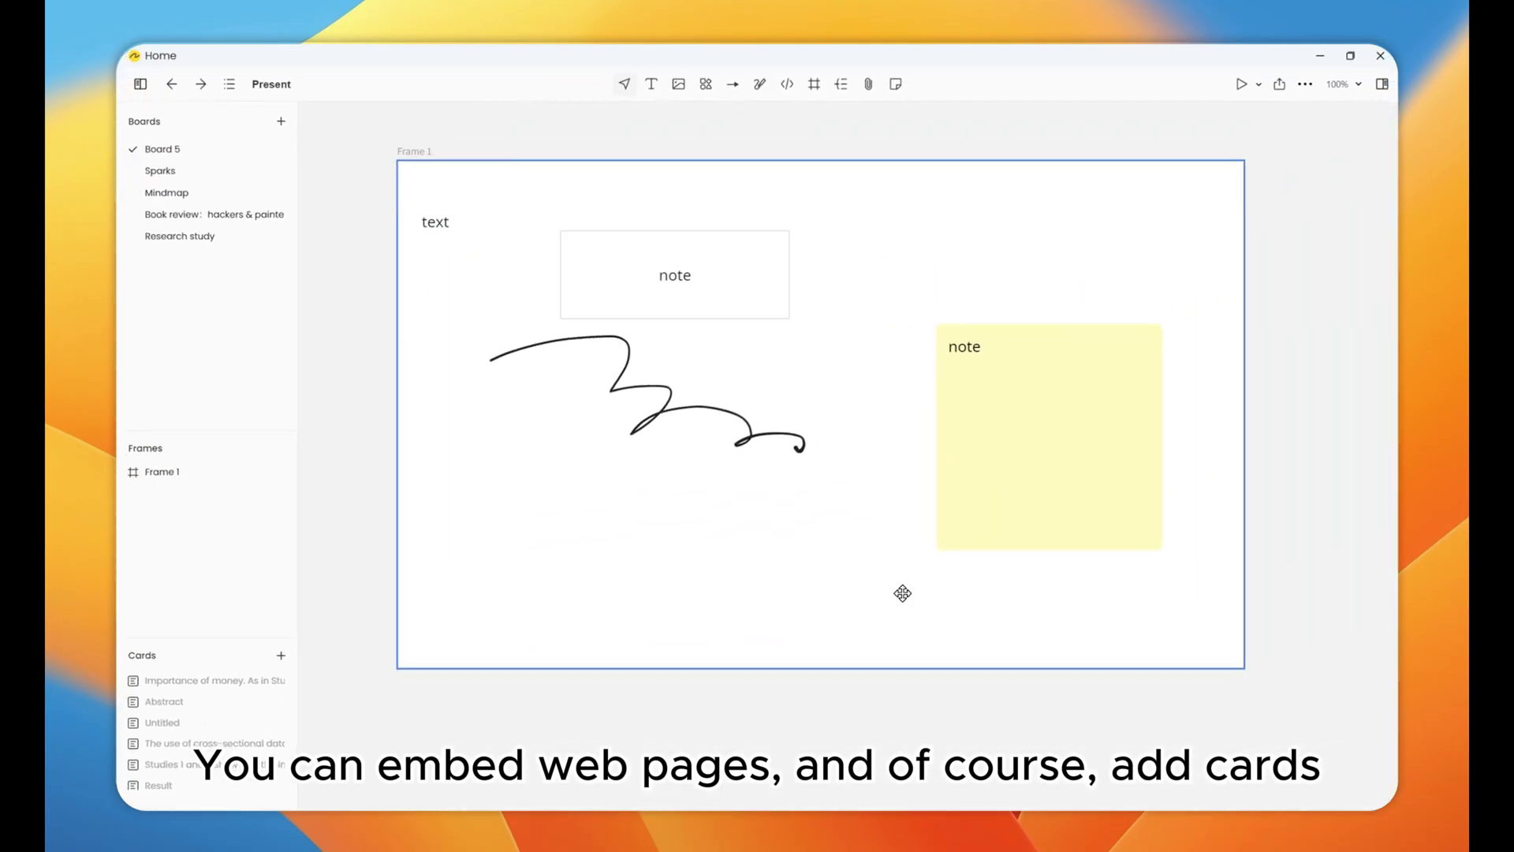
pyautogui.moveTo(902, 593); pyautogui.dragTo(887, 593)
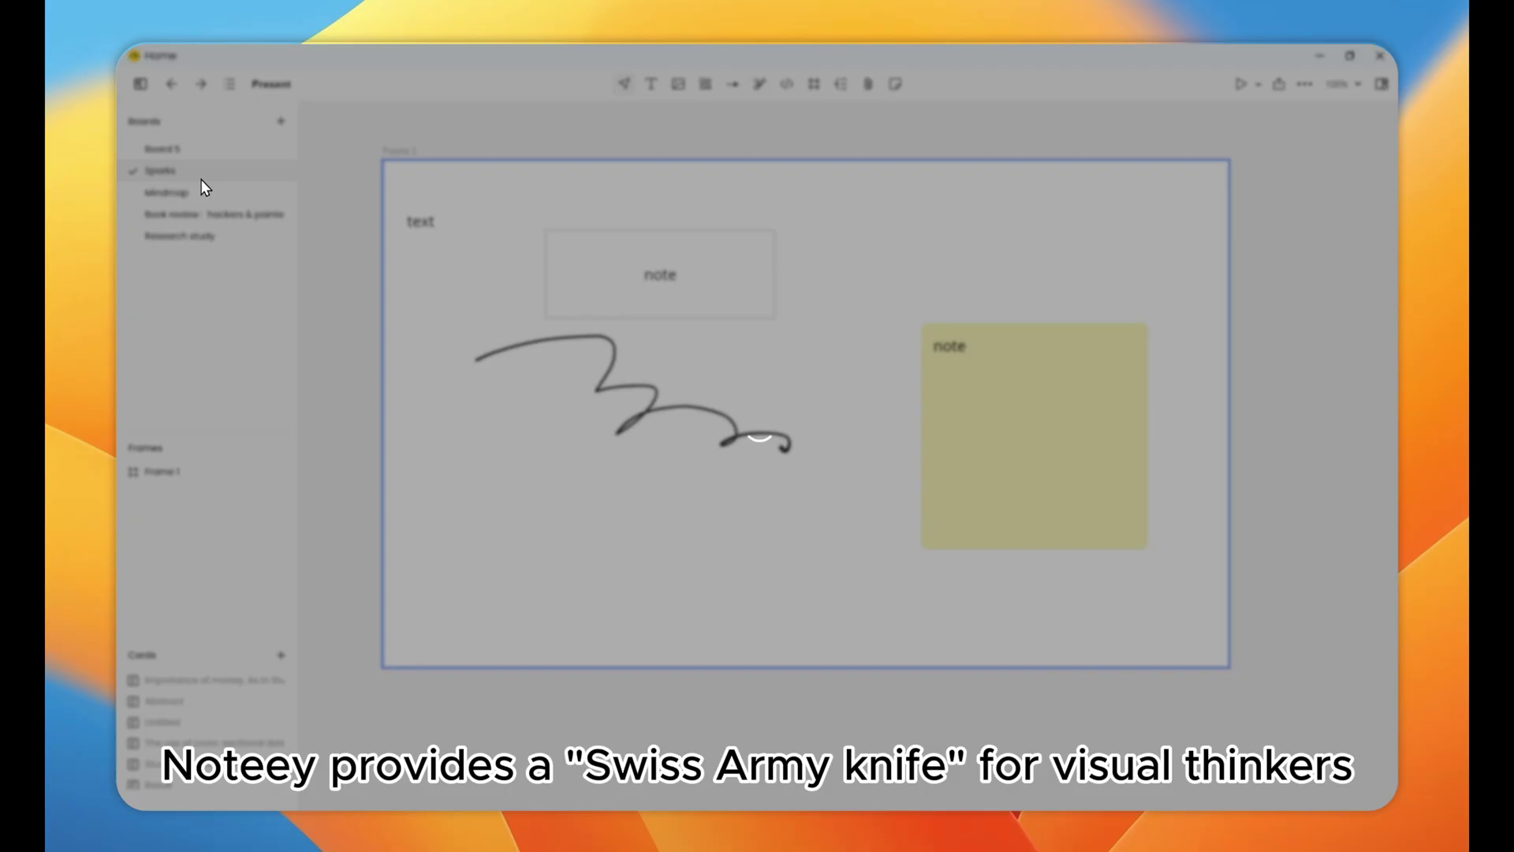
# Step: On the Sparks board, preview the Week plan card and view the plant image full size
pyautogui.click(201, 178)
pyautogui.doubleClick(446, 188)
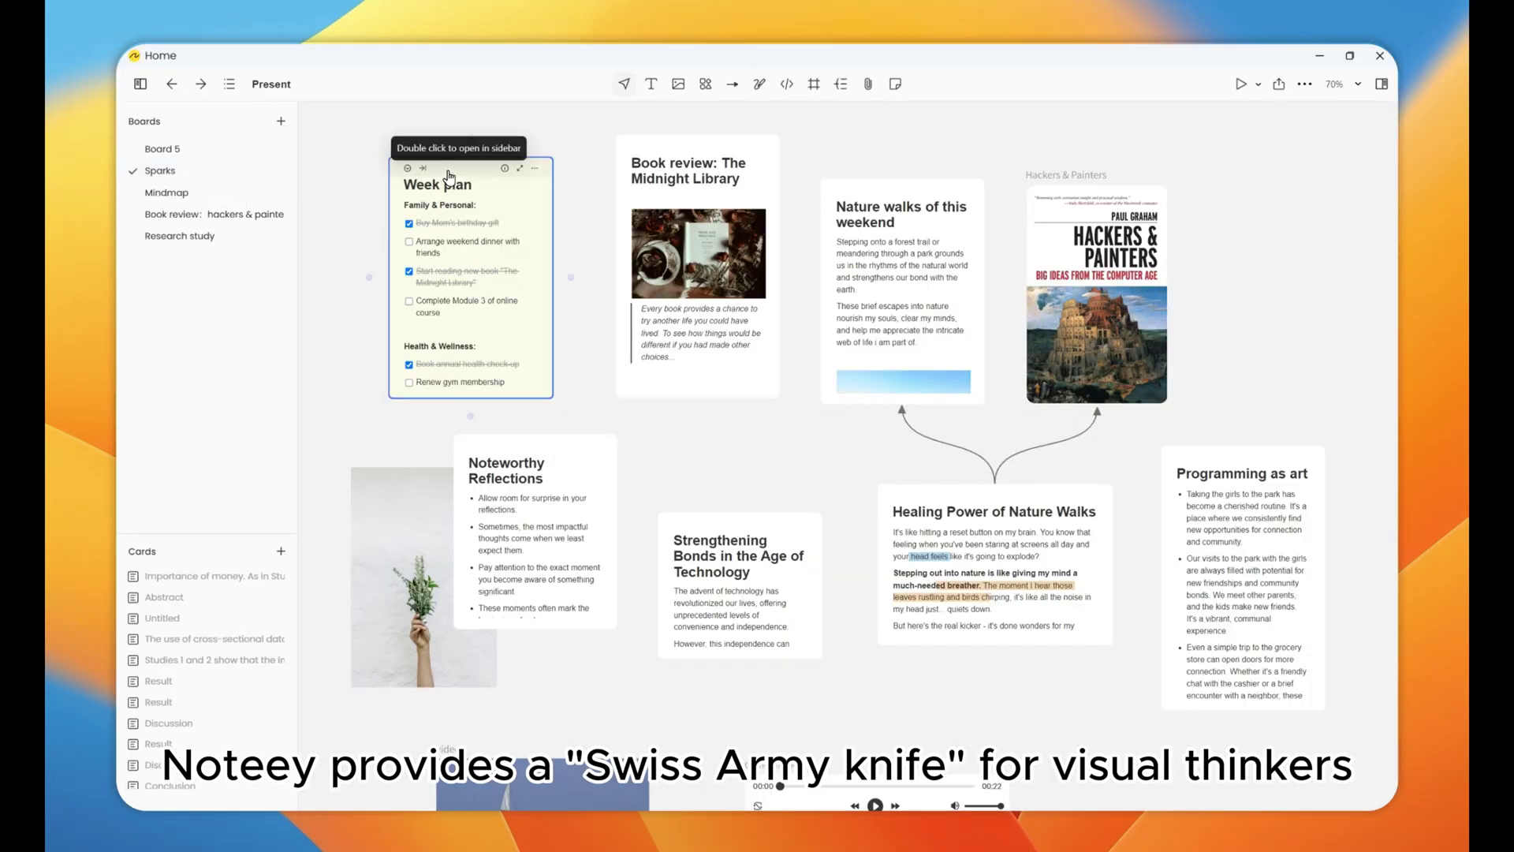
pyautogui.click(486, 396)
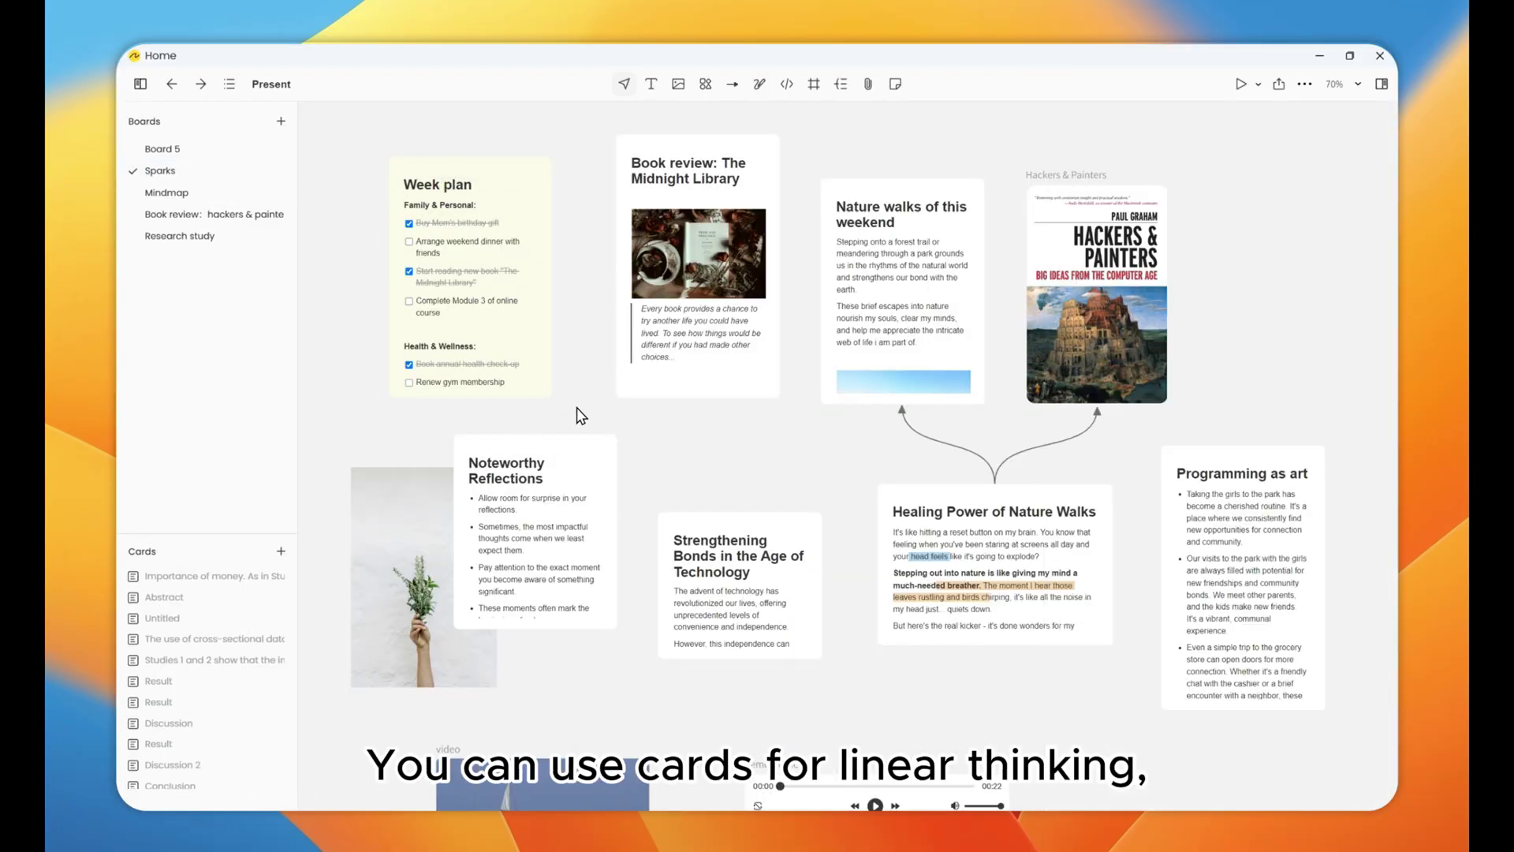
pyautogui.doubleClick(397, 519)
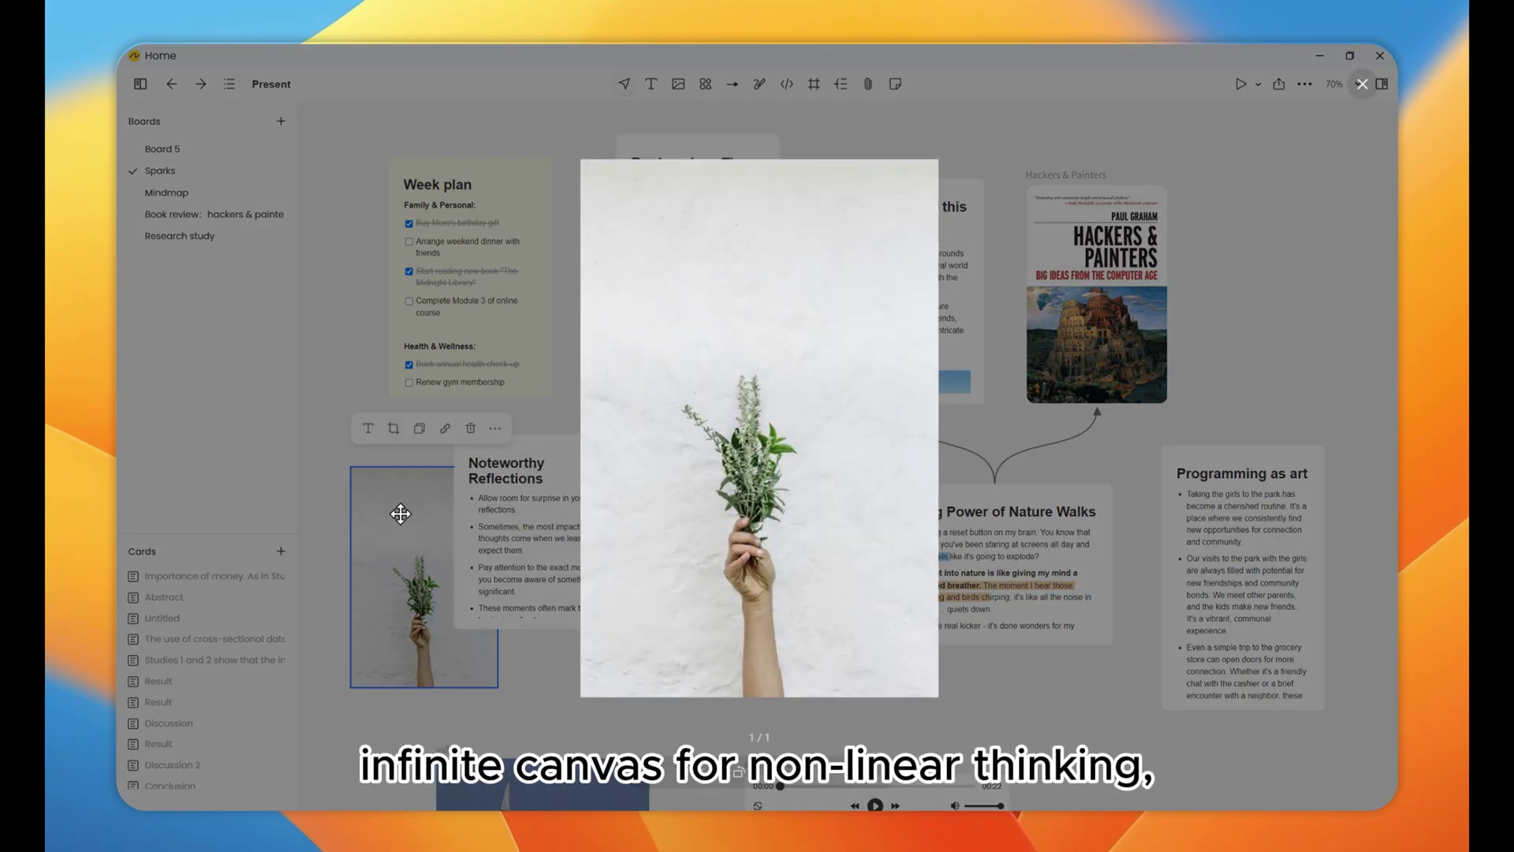
pyautogui.press('Escape')
pyautogui.scroll(-3, 460, 507)
pyautogui.scroll(-2, 460, 506)
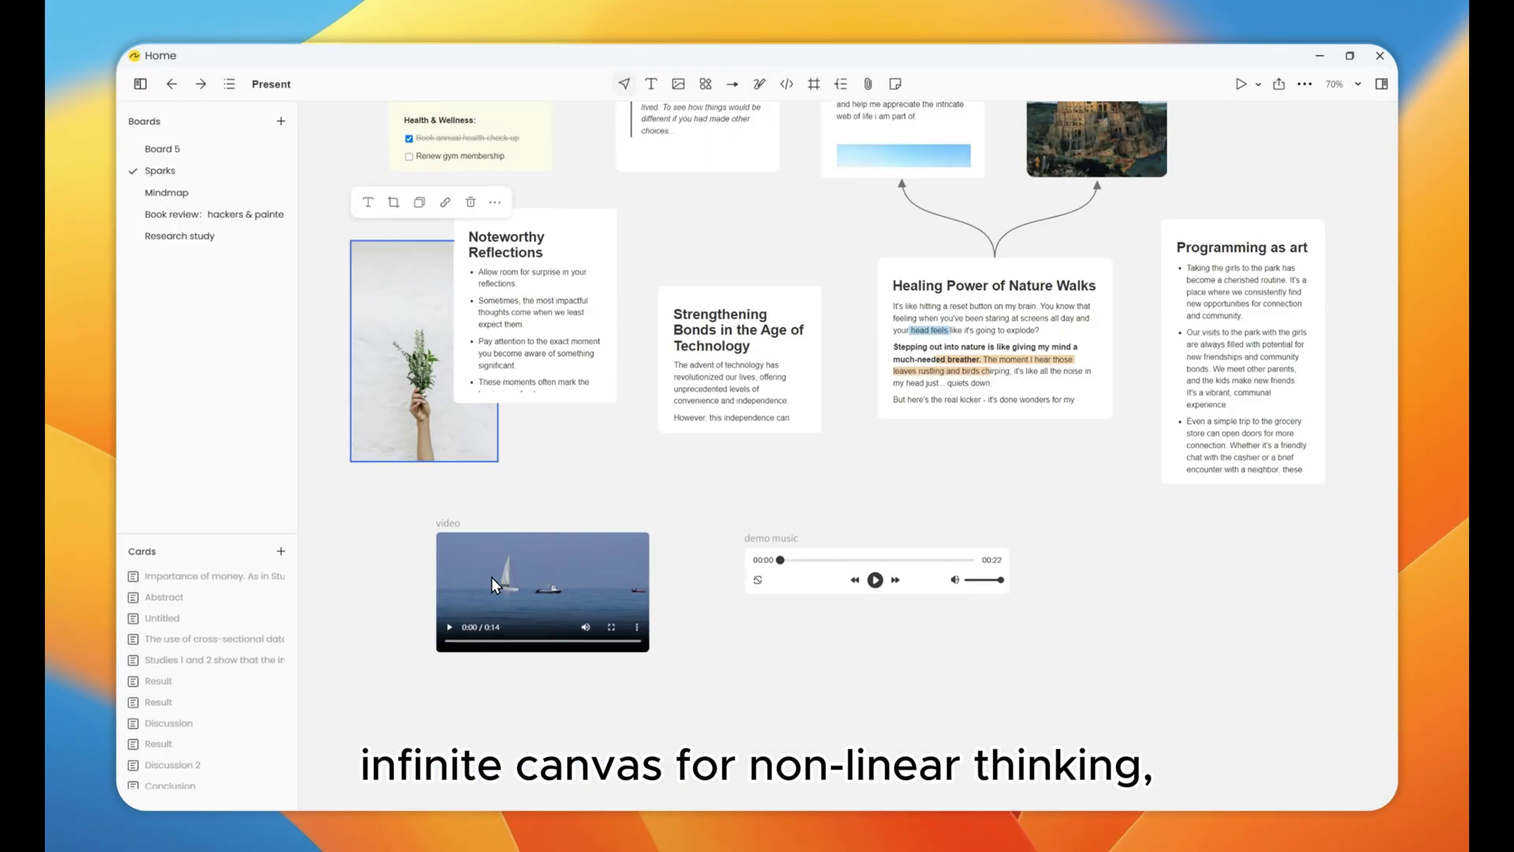
# Step: Play the sailboat video and demo music, skip the music to 00:12, then switch to Mindmap
pyautogui.click(448, 628)
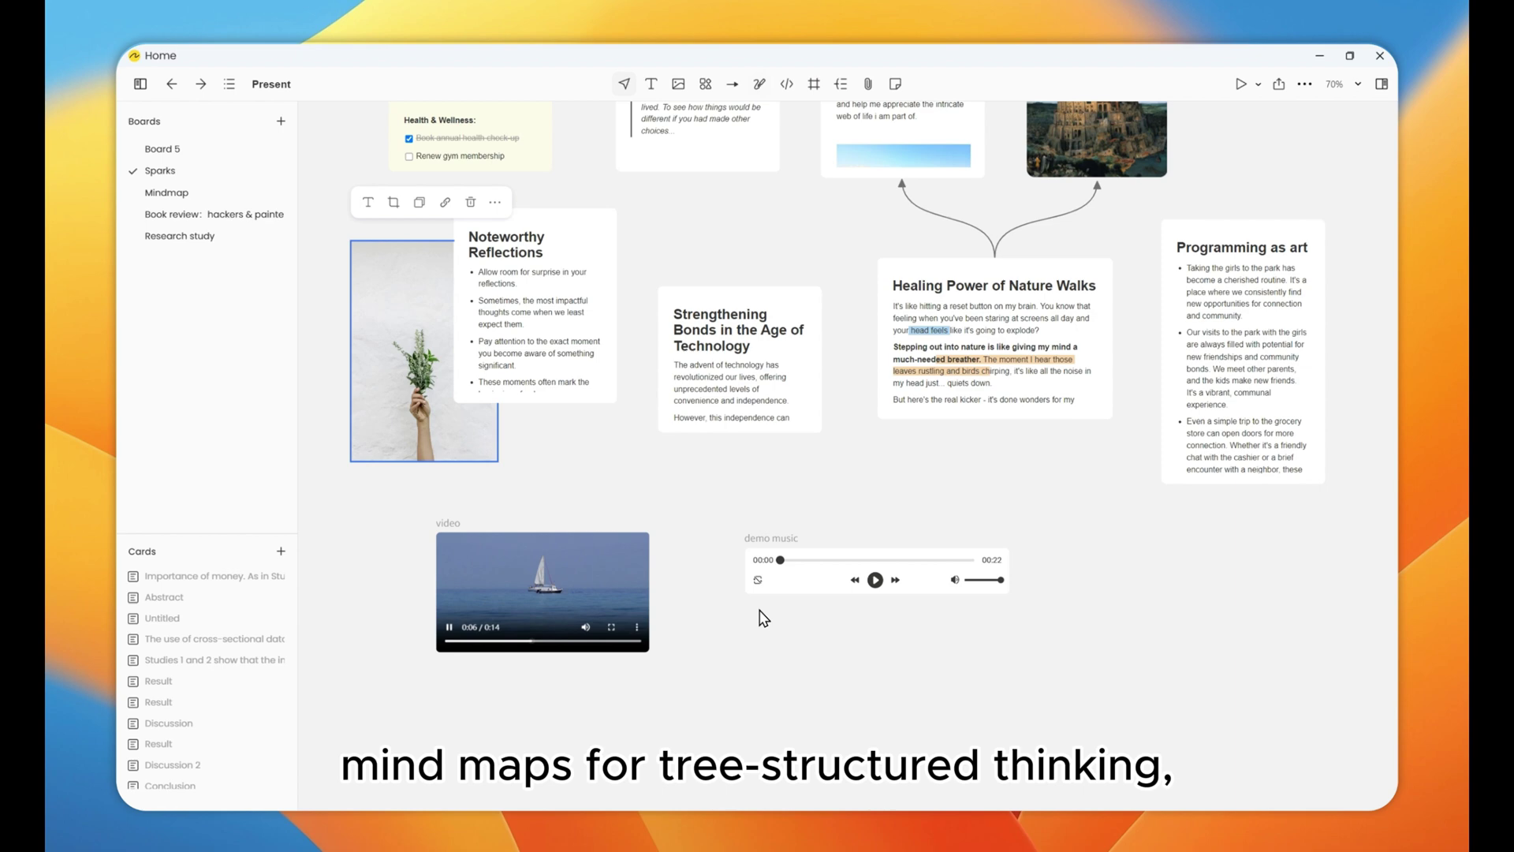
pyautogui.click(876, 580)
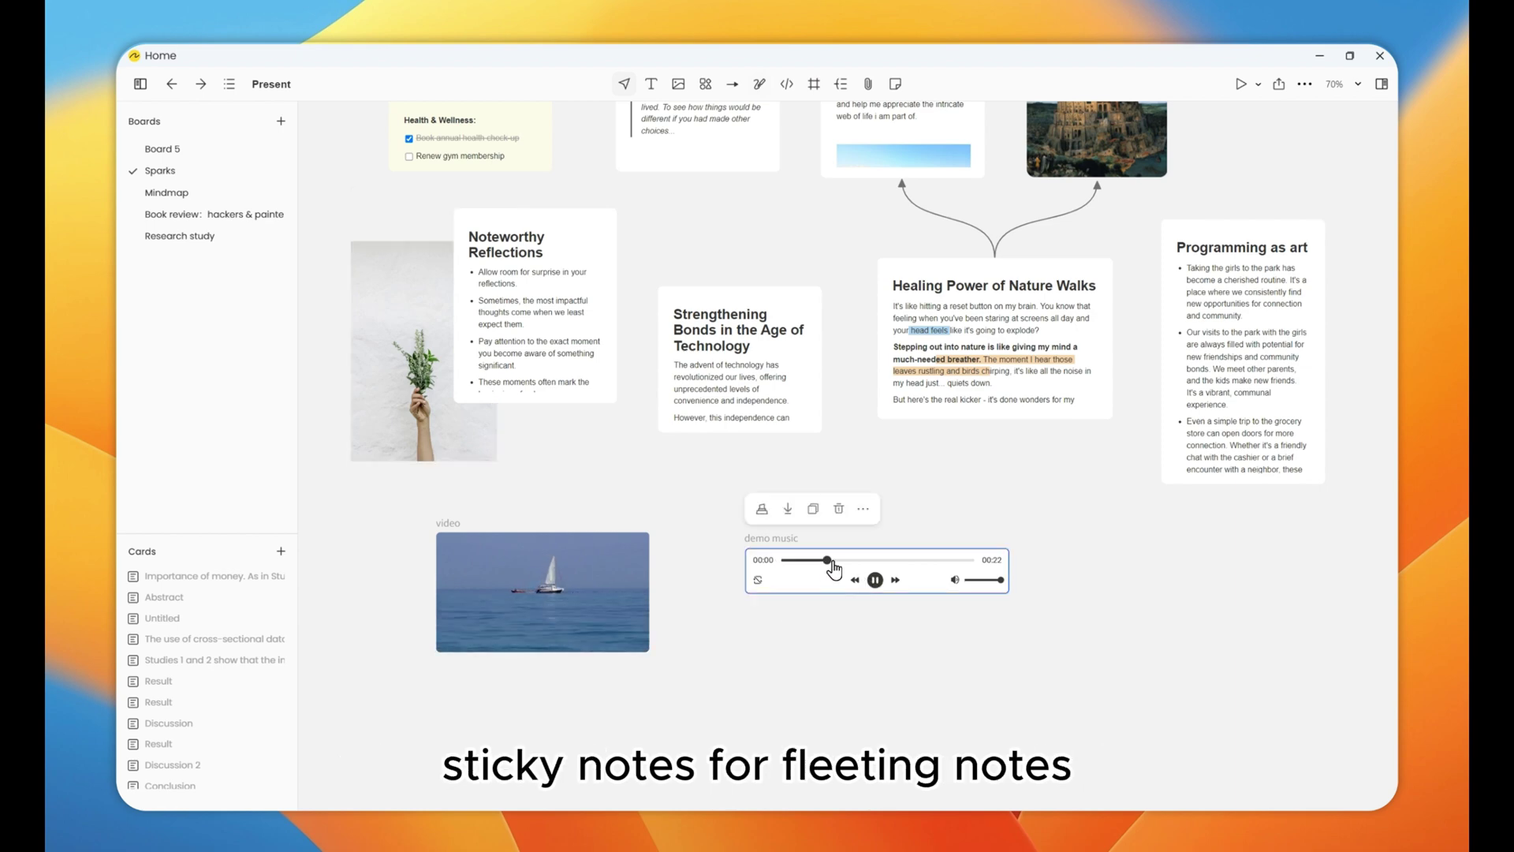
pyautogui.moveTo(833, 568); pyautogui.dragTo(885, 566)
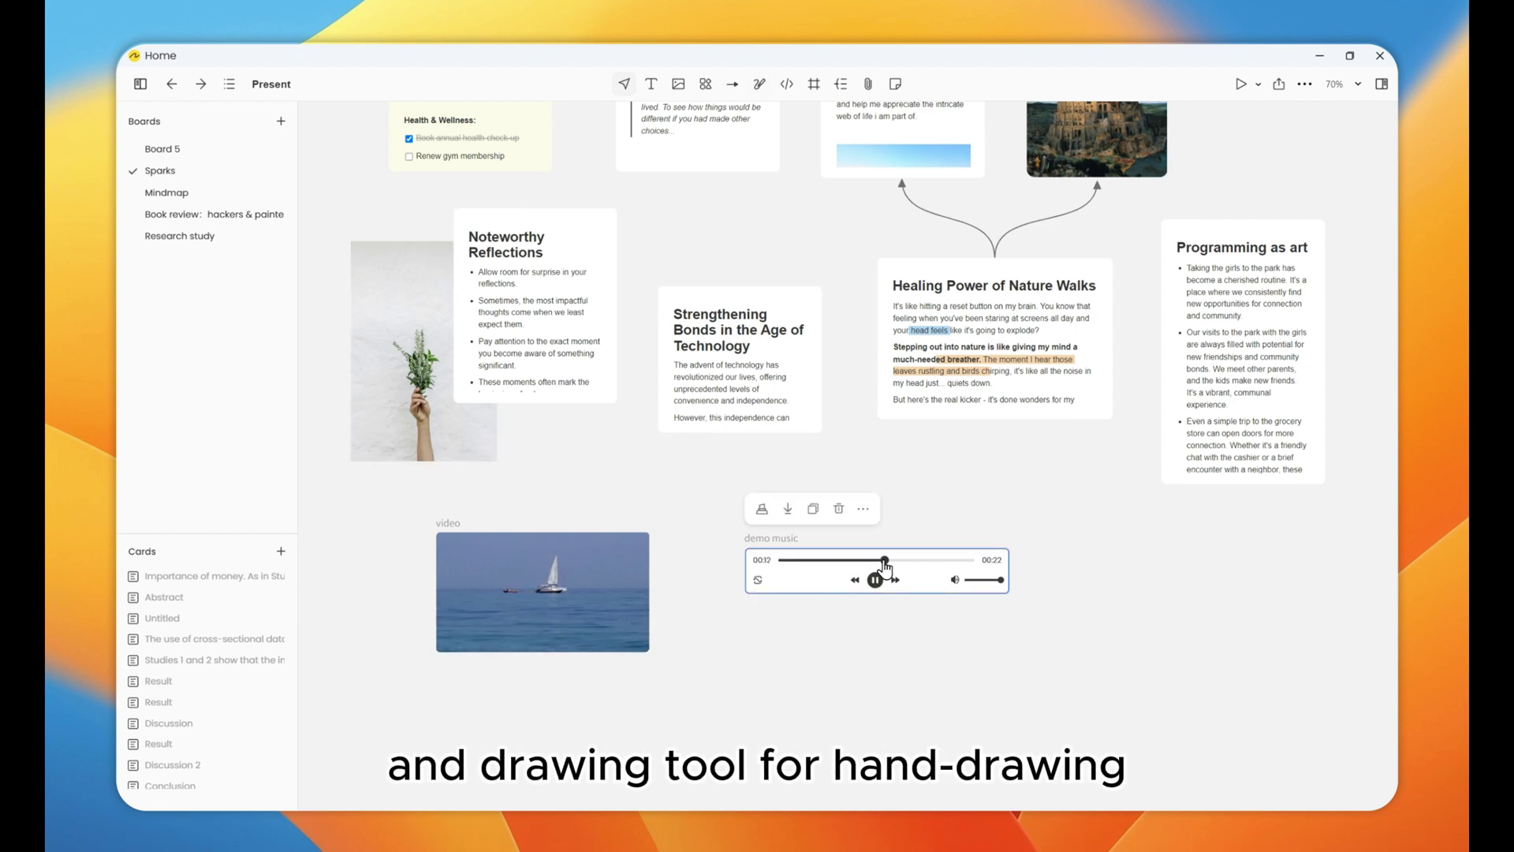
pyautogui.click(179, 194)
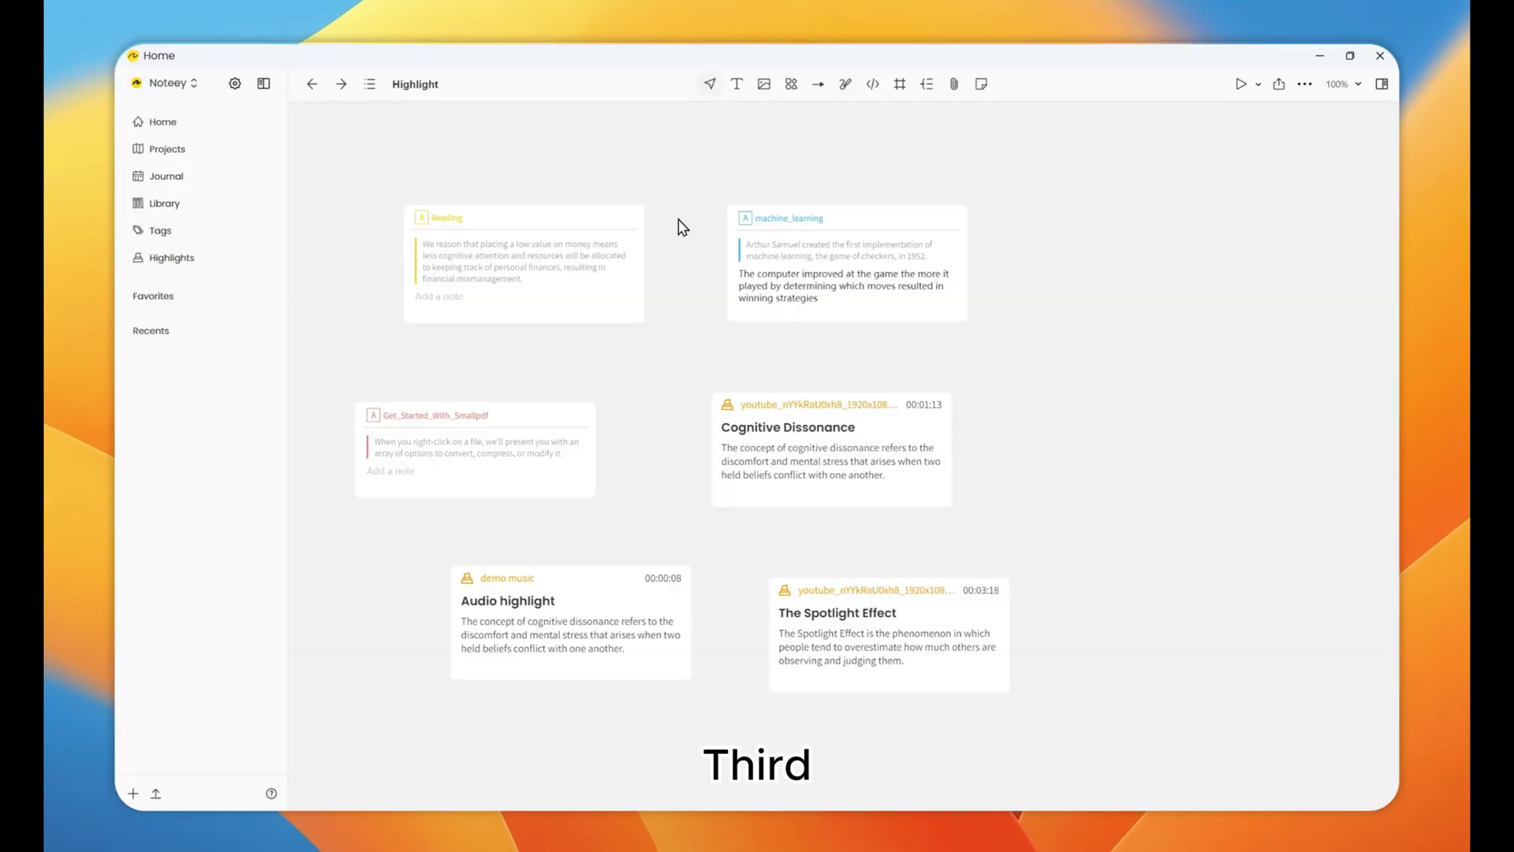
# Step: Open the sources of the Reading, machine_learning, Cognitive Dissonance and Audio highlight cards in turn
pyautogui.doubleClick(517, 230)
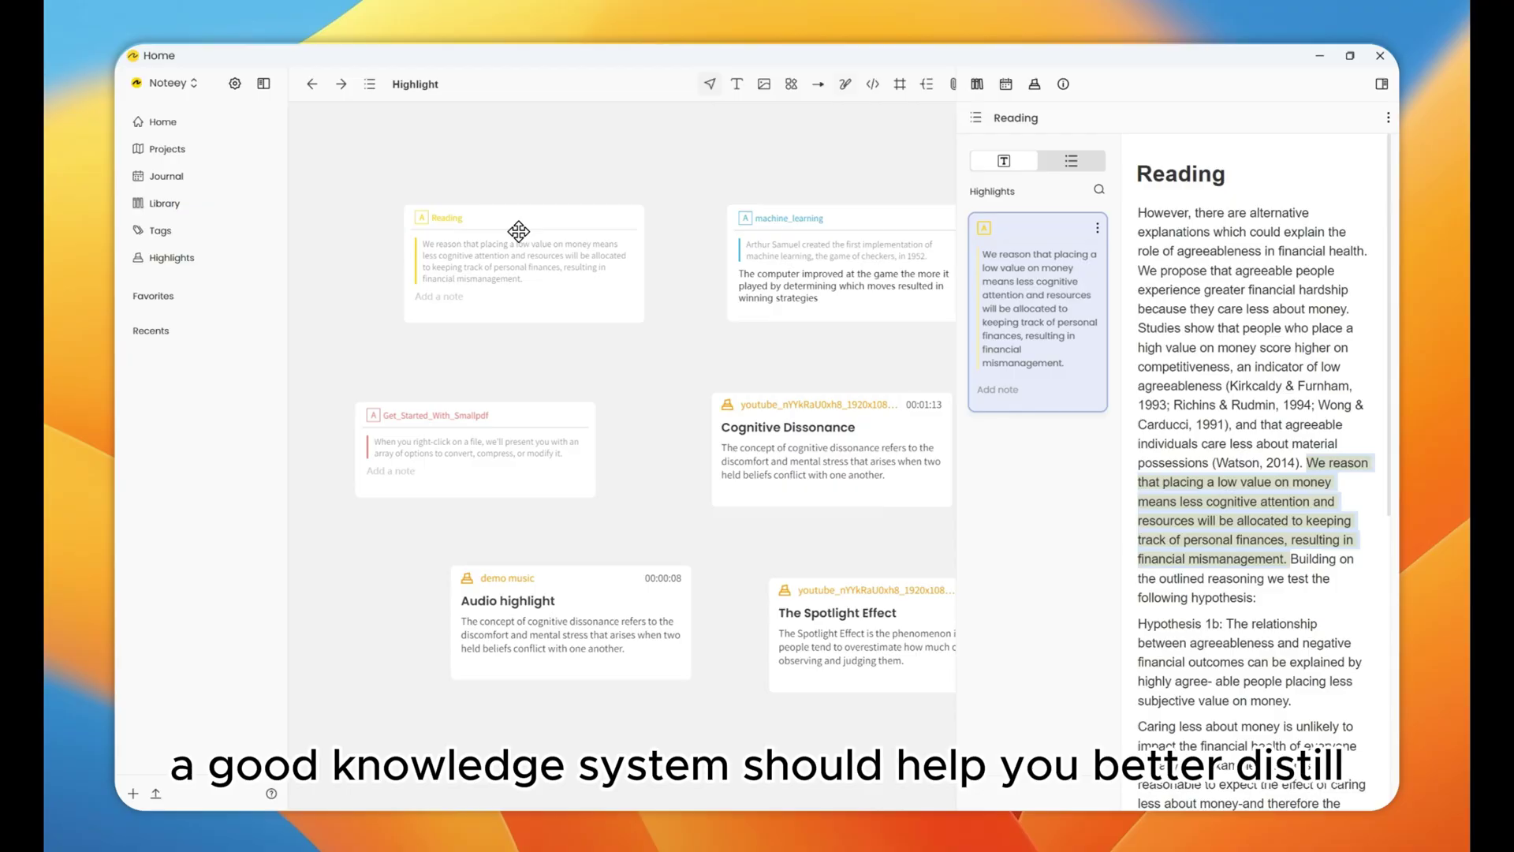
pyautogui.click(745, 166)
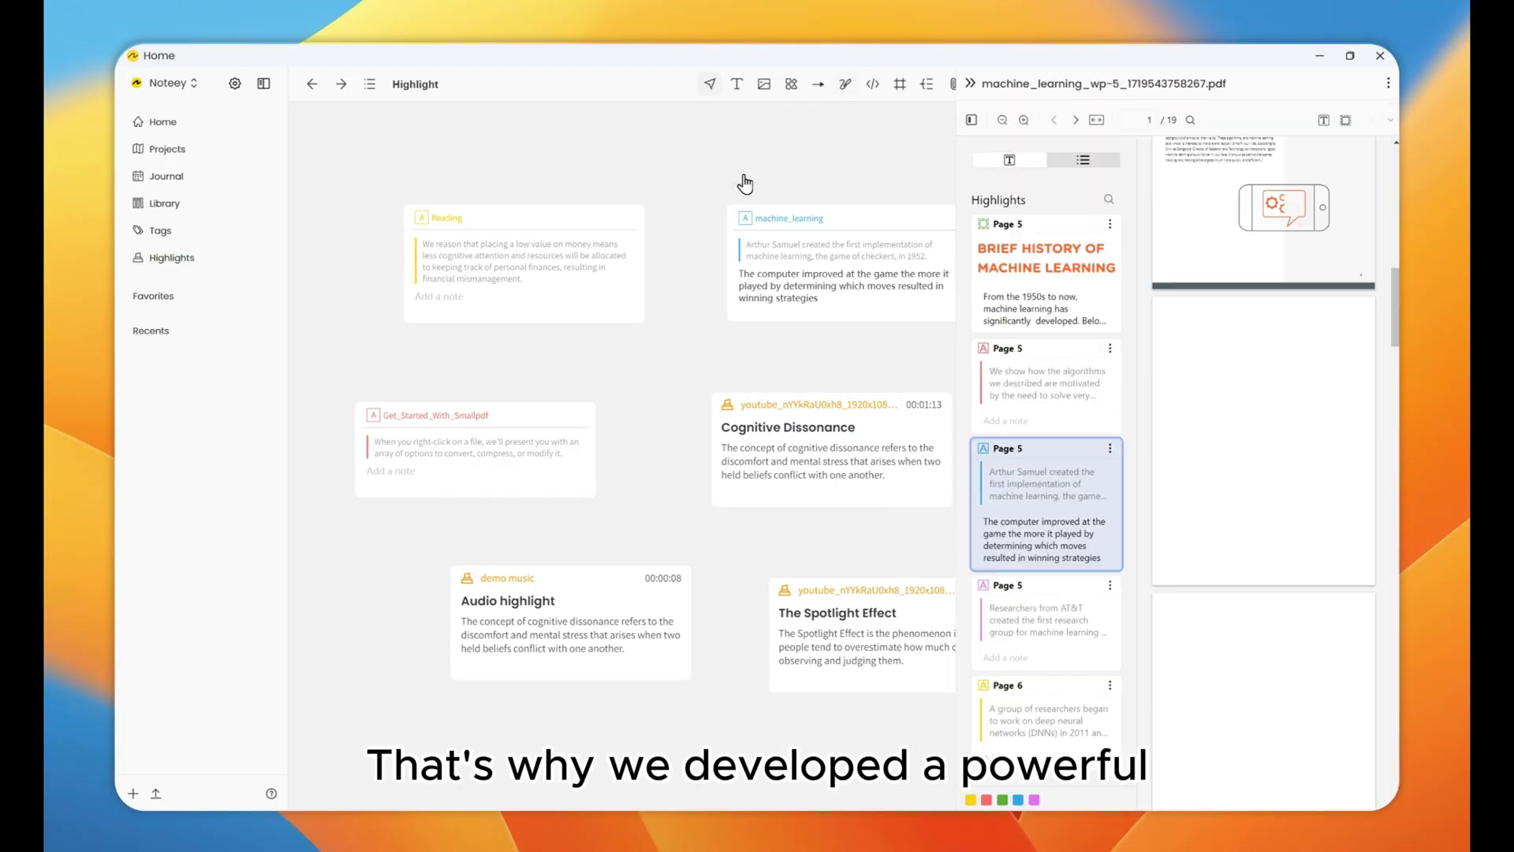
pyautogui.click(769, 403)
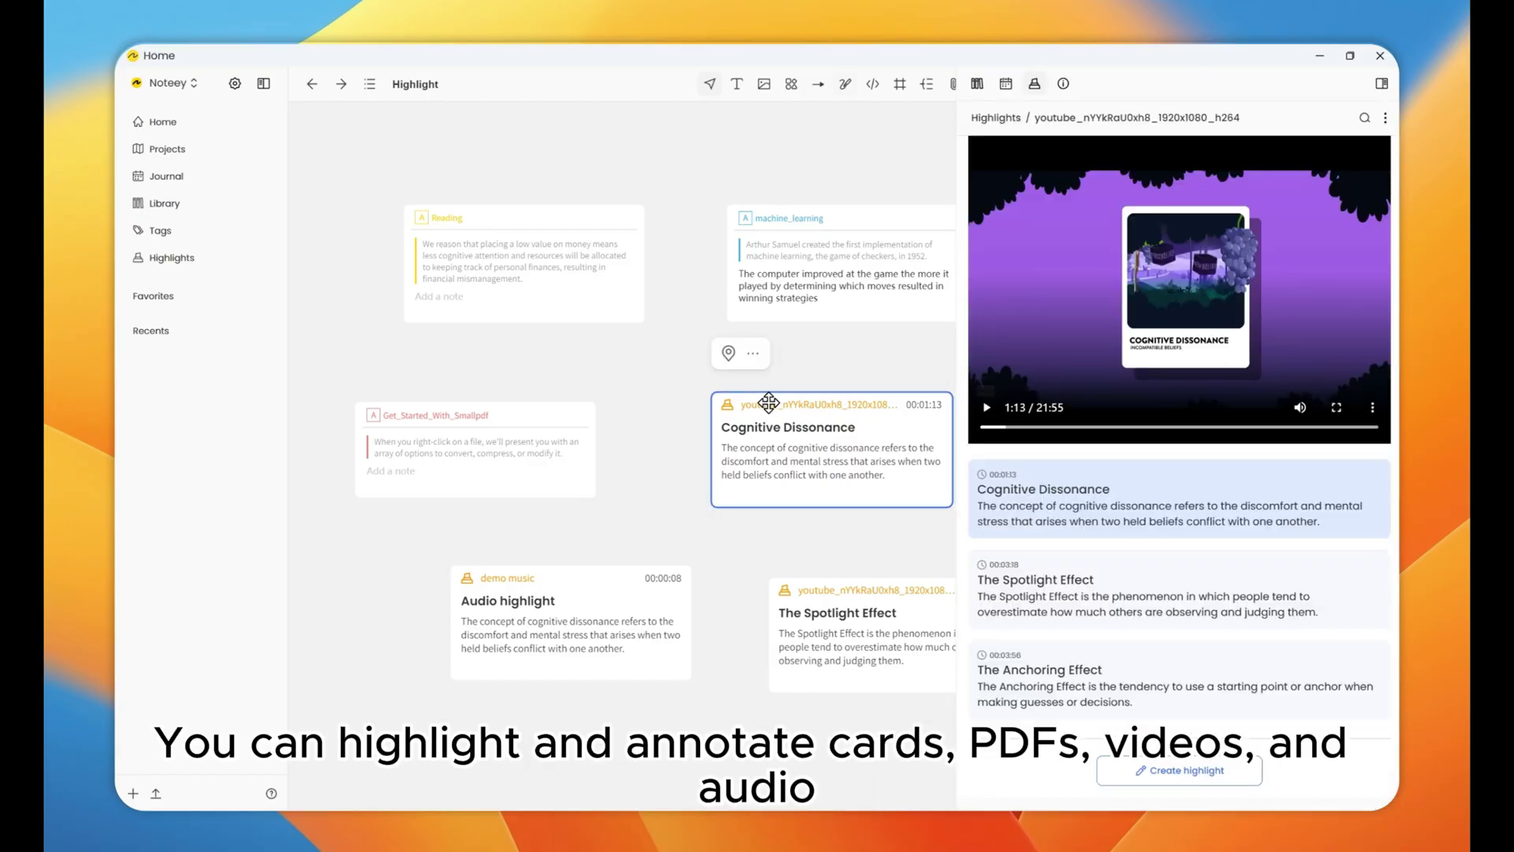
pyautogui.click(573, 600)
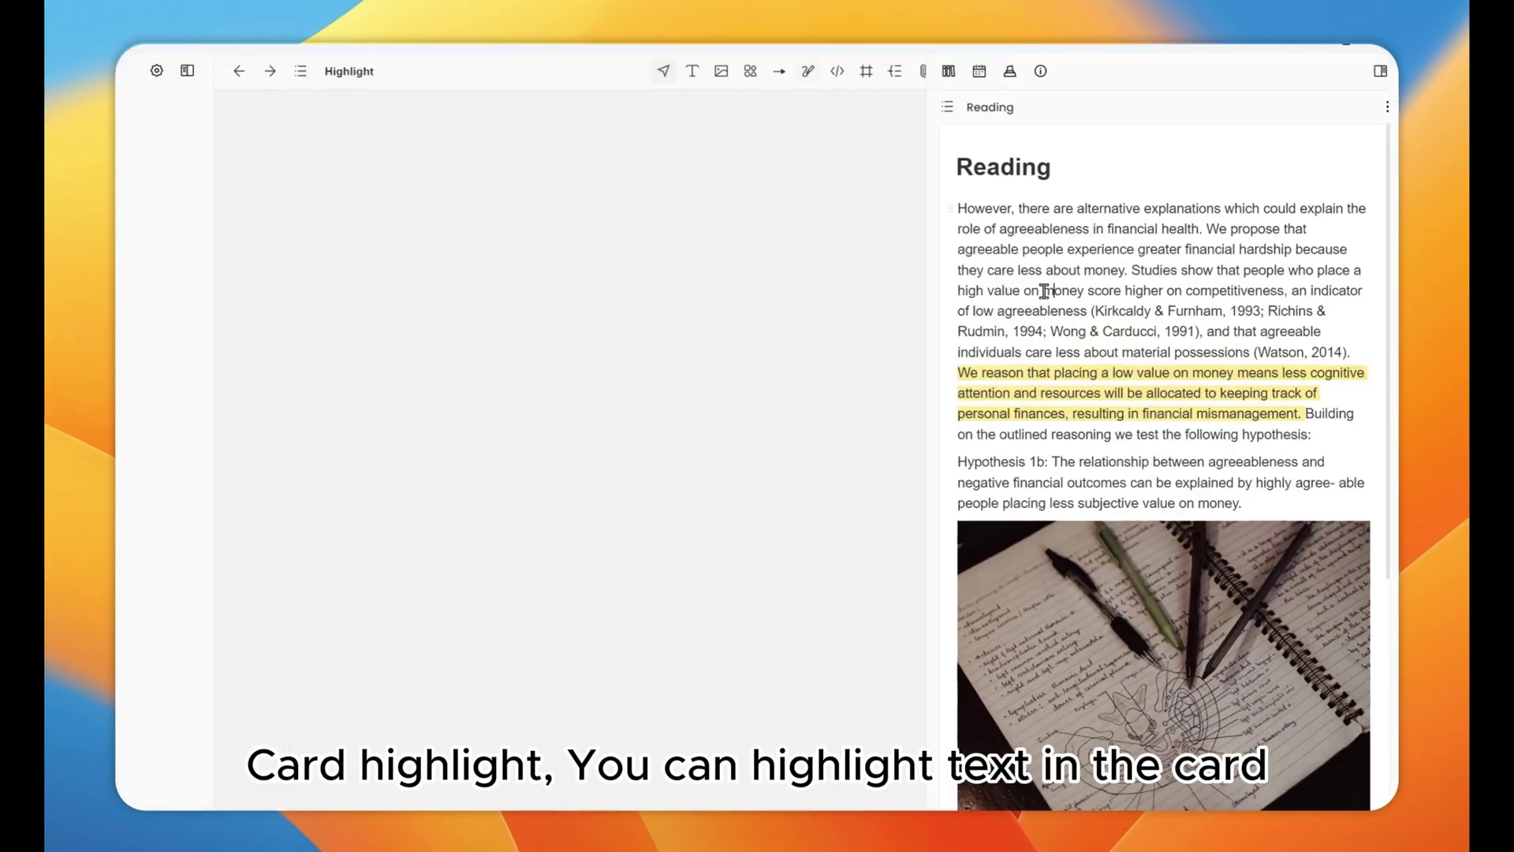
# Step: Highlight Reading's money and competitiveness passage in green
pyautogui.moveTo(1048, 291); pyautogui.dragTo(1218, 310)
pyautogui.click(1132, 247)
pyautogui.click(1093, 311)
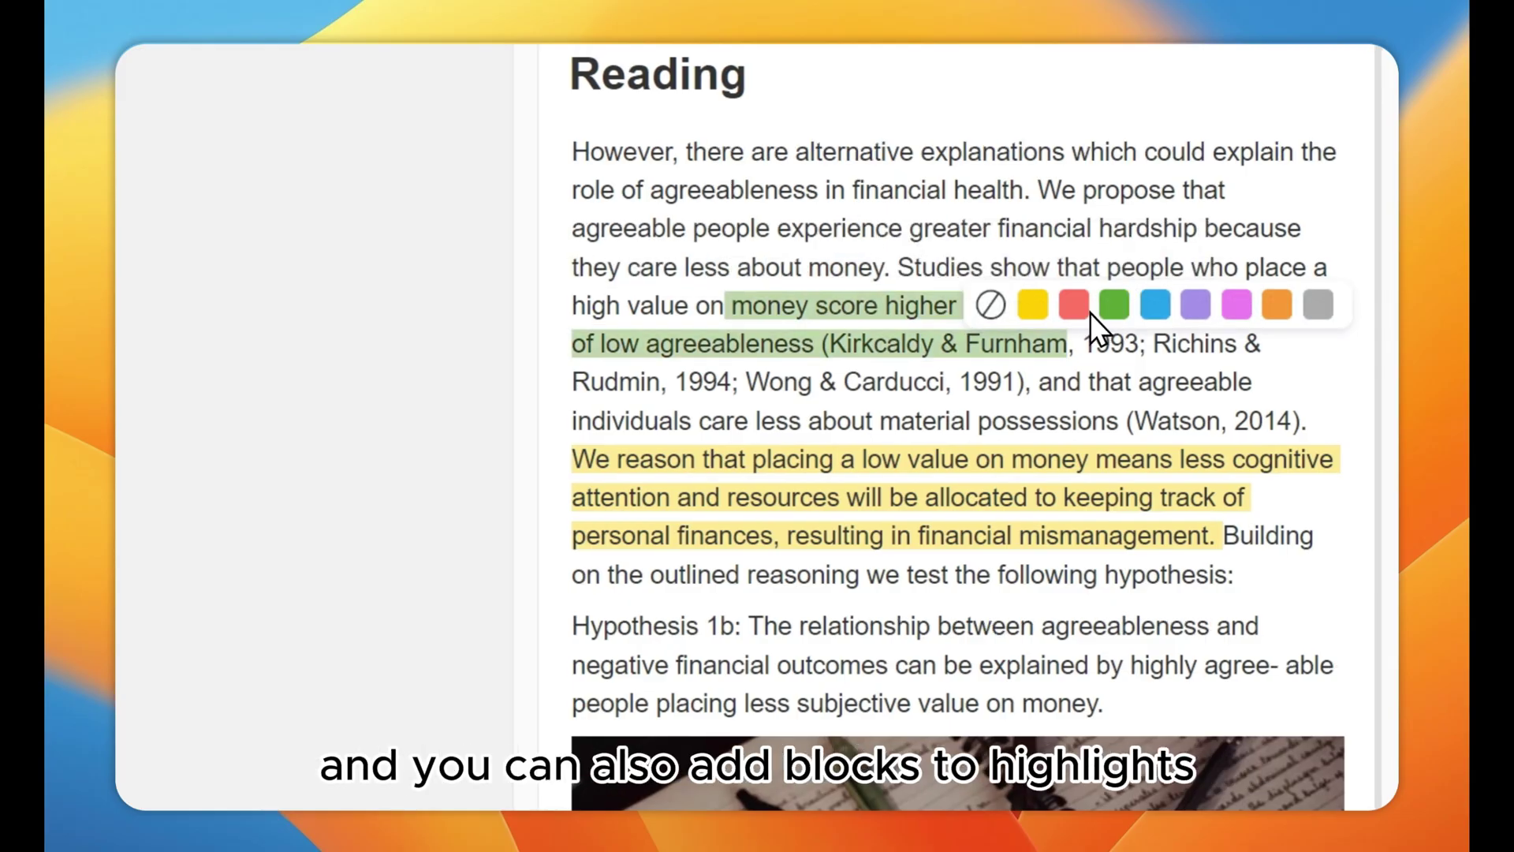
# Step: Turn Reading's image block into a highlight
pyautogui.scroll(-2, 694, 544)
pyautogui.scroll(-1, 695, 544)
pyautogui.click(557, 523)
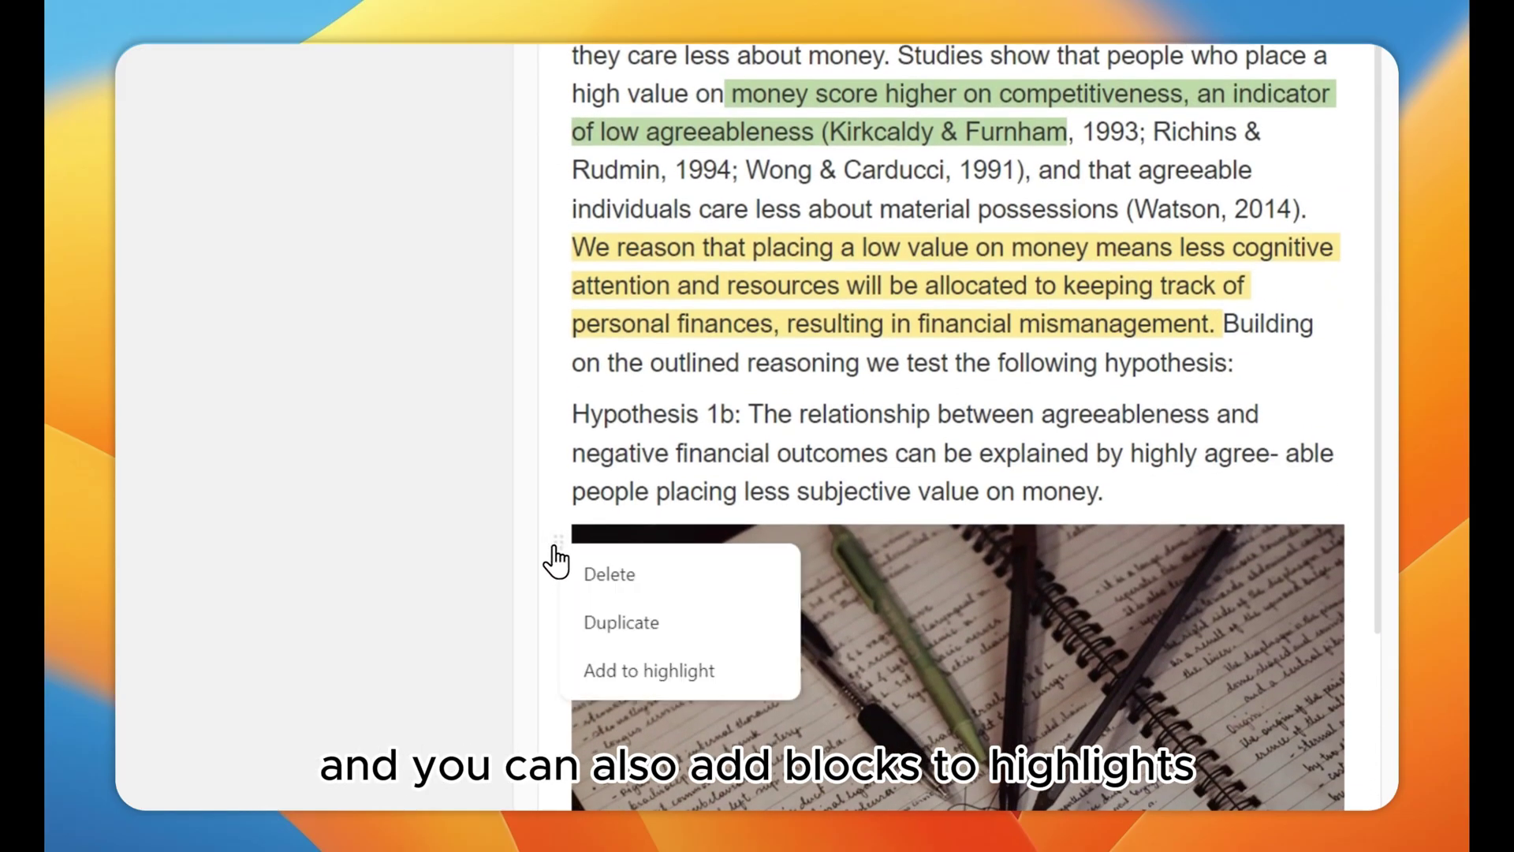
pyautogui.click(623, 645)
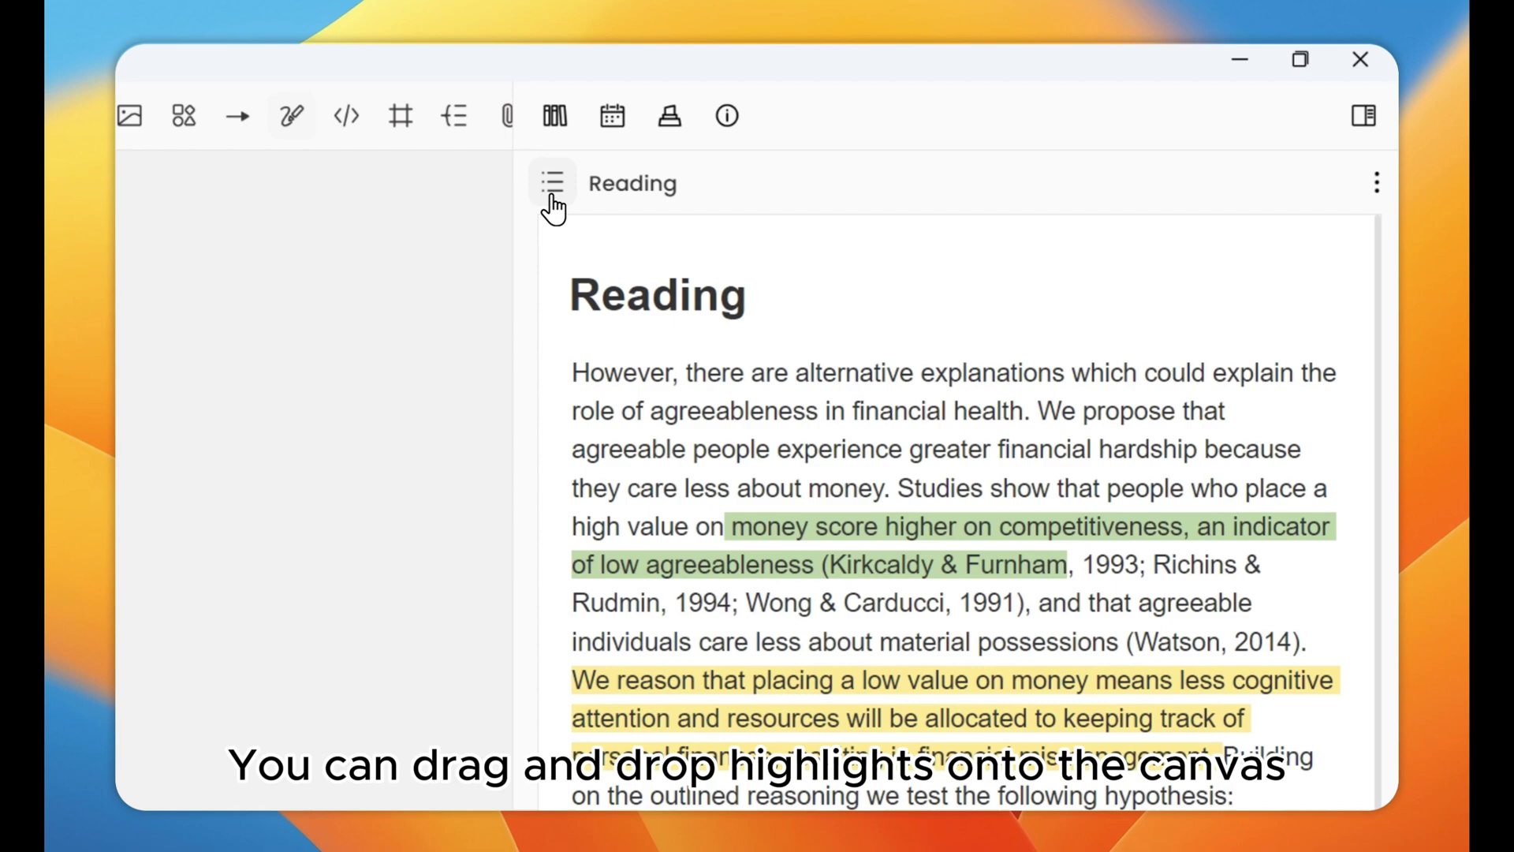
# Step: Place the image highlight on the board and jump to its spot in Reading
pyautogui.click(552, 193)
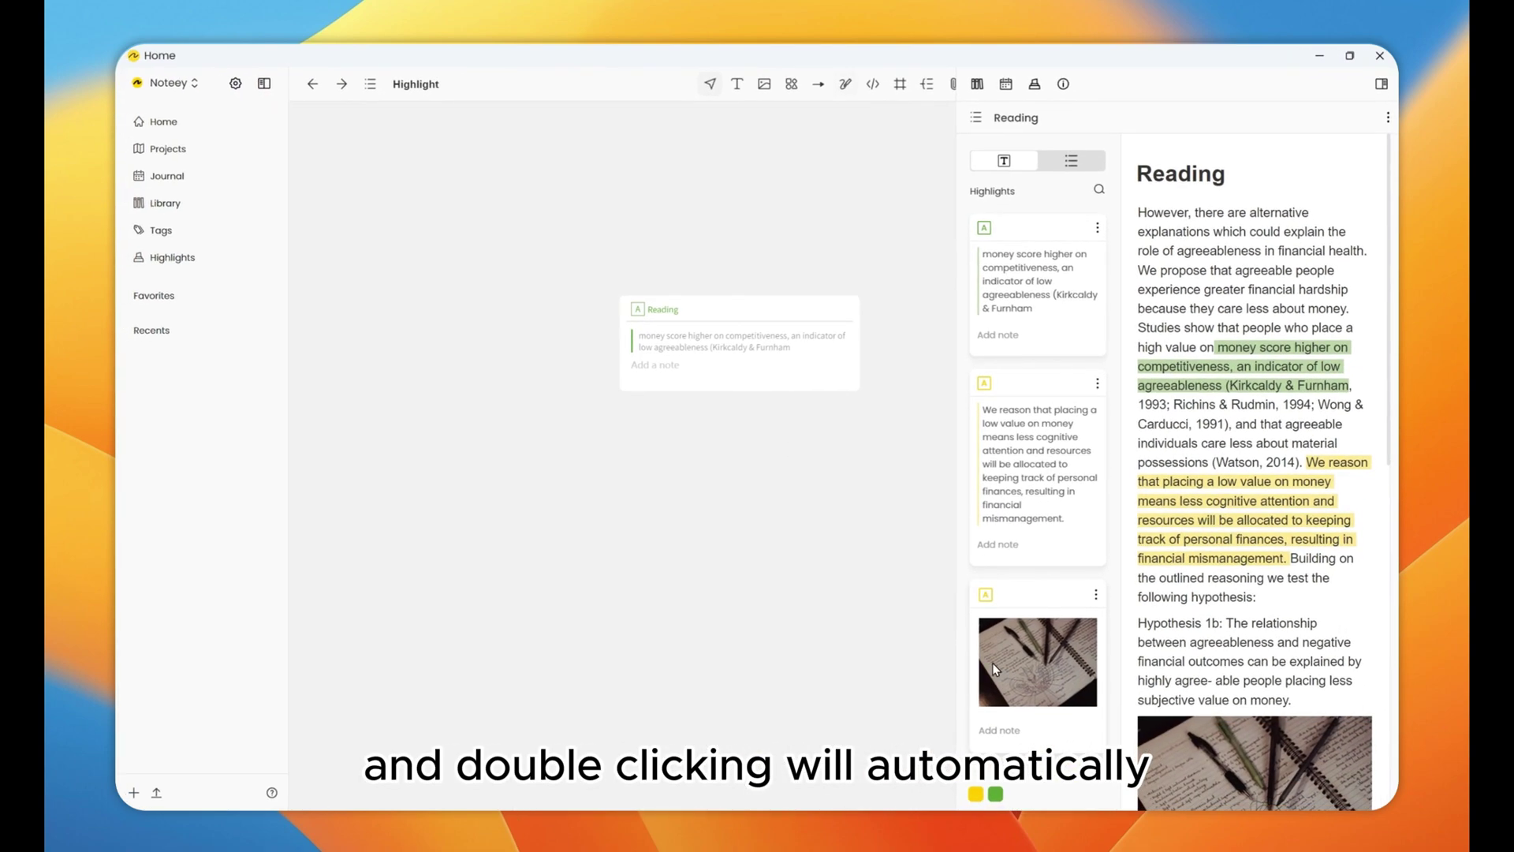
pyautogui.moveTo(992, 663); pyautogui.dragTo(624, 585)
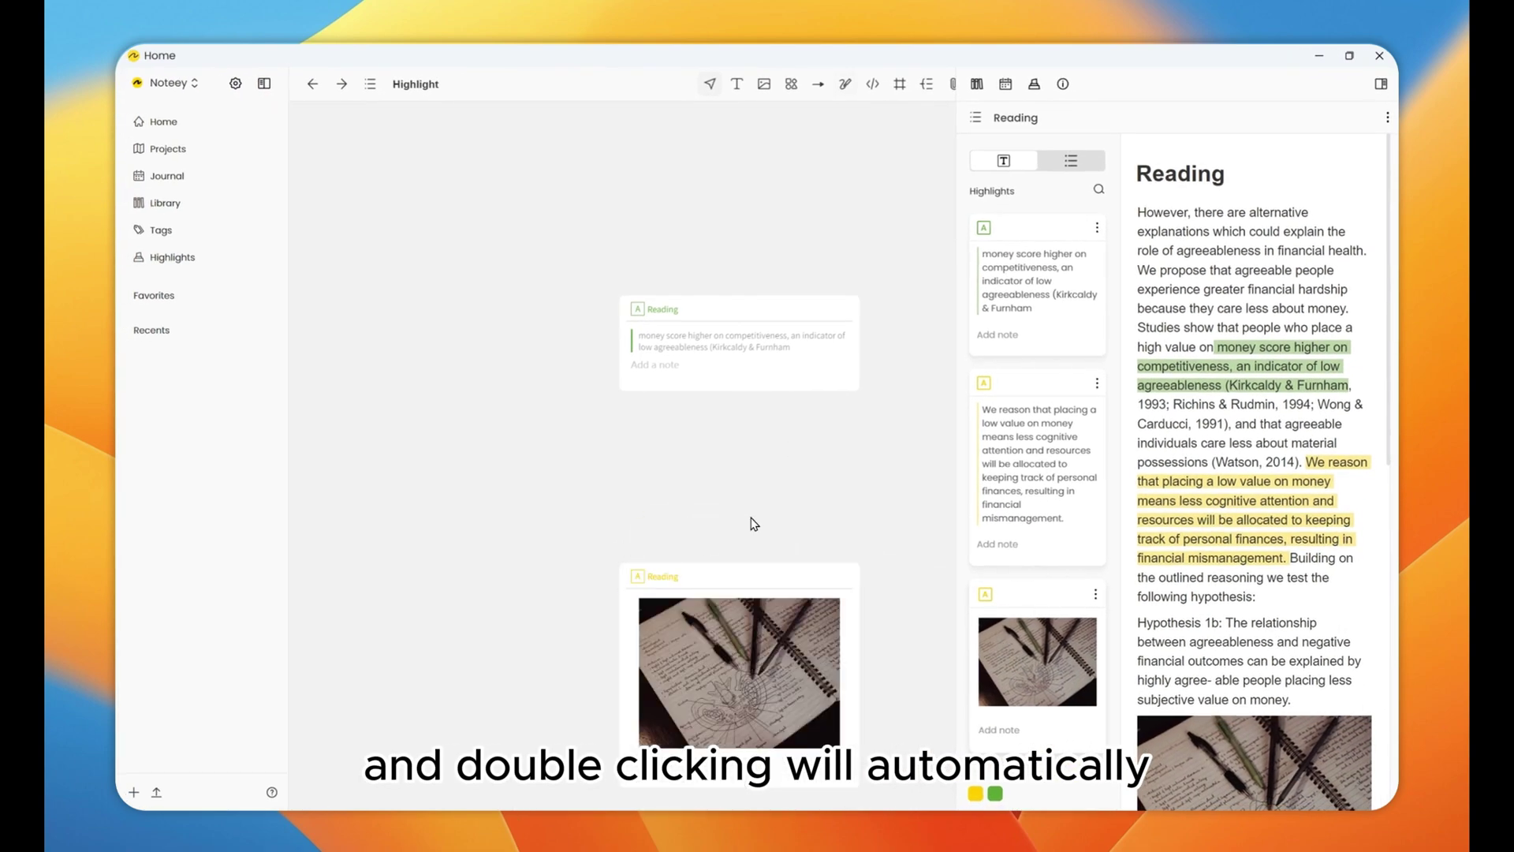
pyautogui.doubleClick(730, 574)
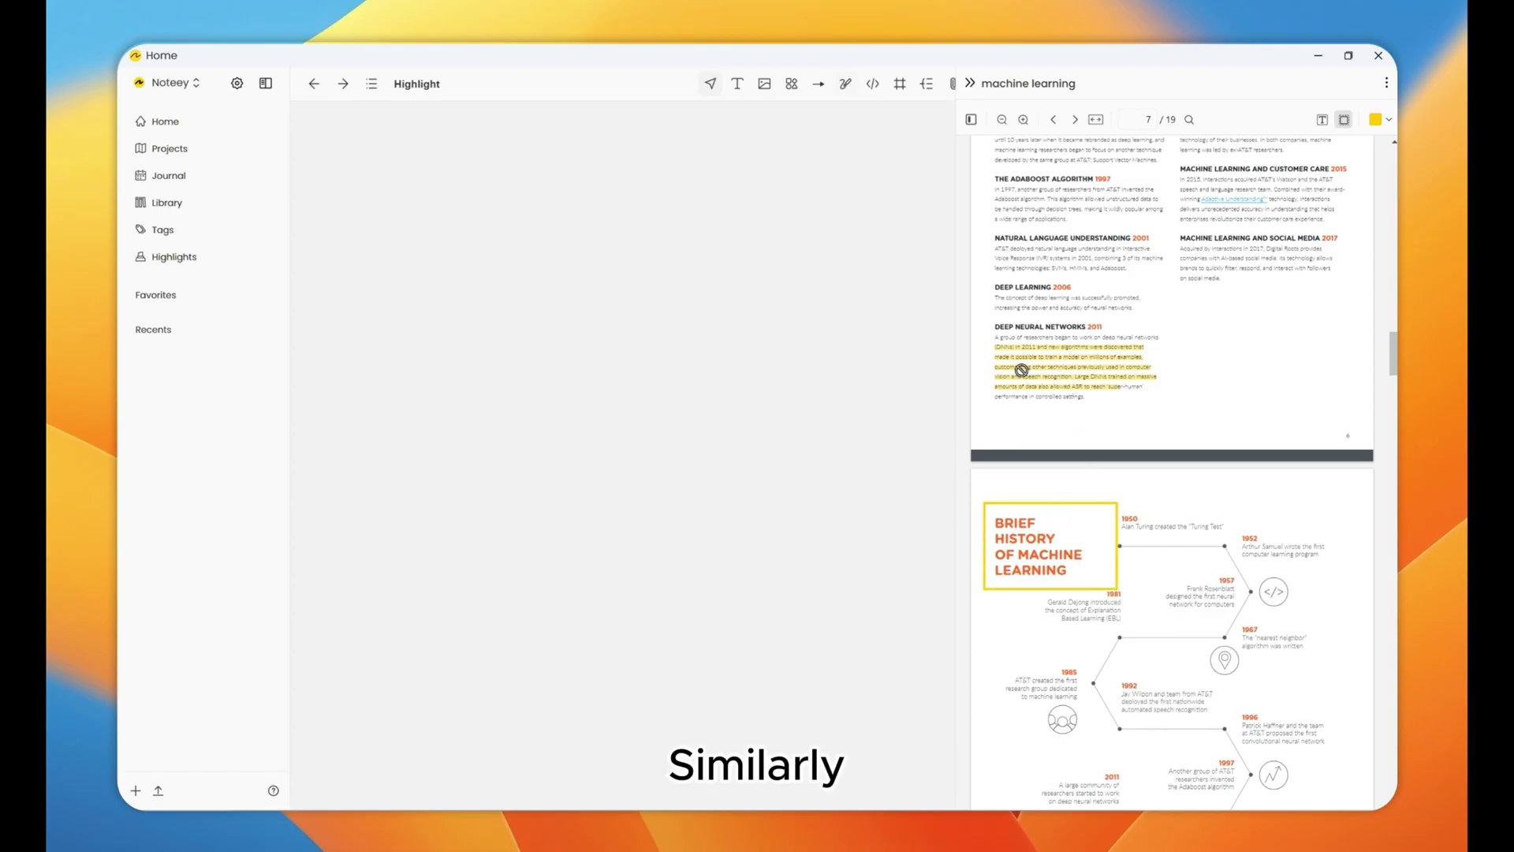
# Step: Drop the DNNs and Brief History of Machine Learning highlights on the board, then jump to page 6
pyautogui.moveTo(1021, 373); pyautogui.dragTo(691, 360)
pyautogui.moveTo(997, 551); pyautogui.dragTo(561, 551)
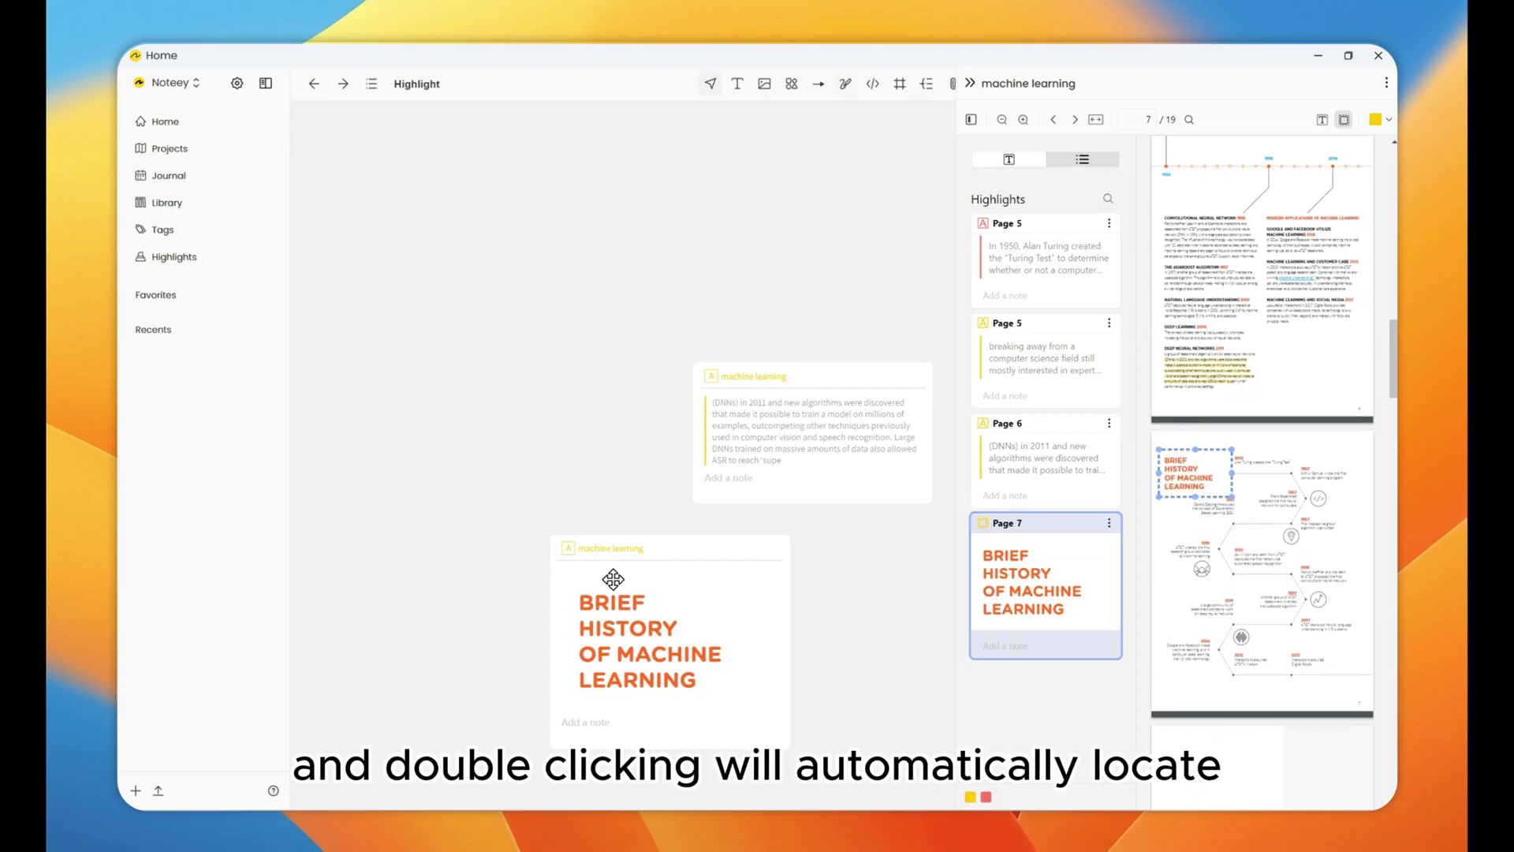
pyautogui.doubleClick(811, 443)
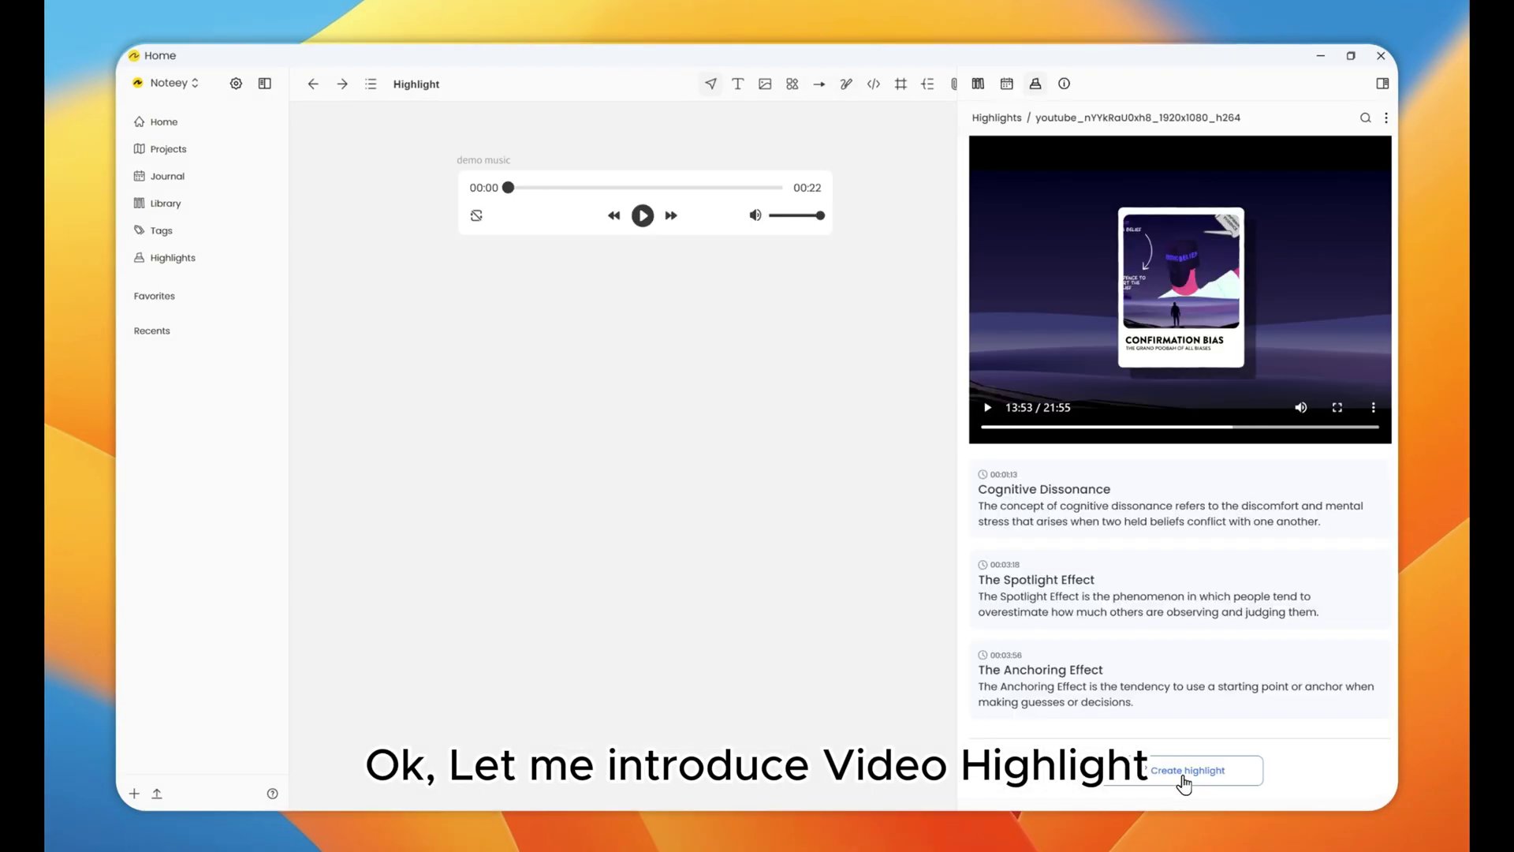
# Step: Create a Confirmation Bias highlight at 13:53 and place it and The Spotlight Effect on the board
pyautogui.click(1184, 771)
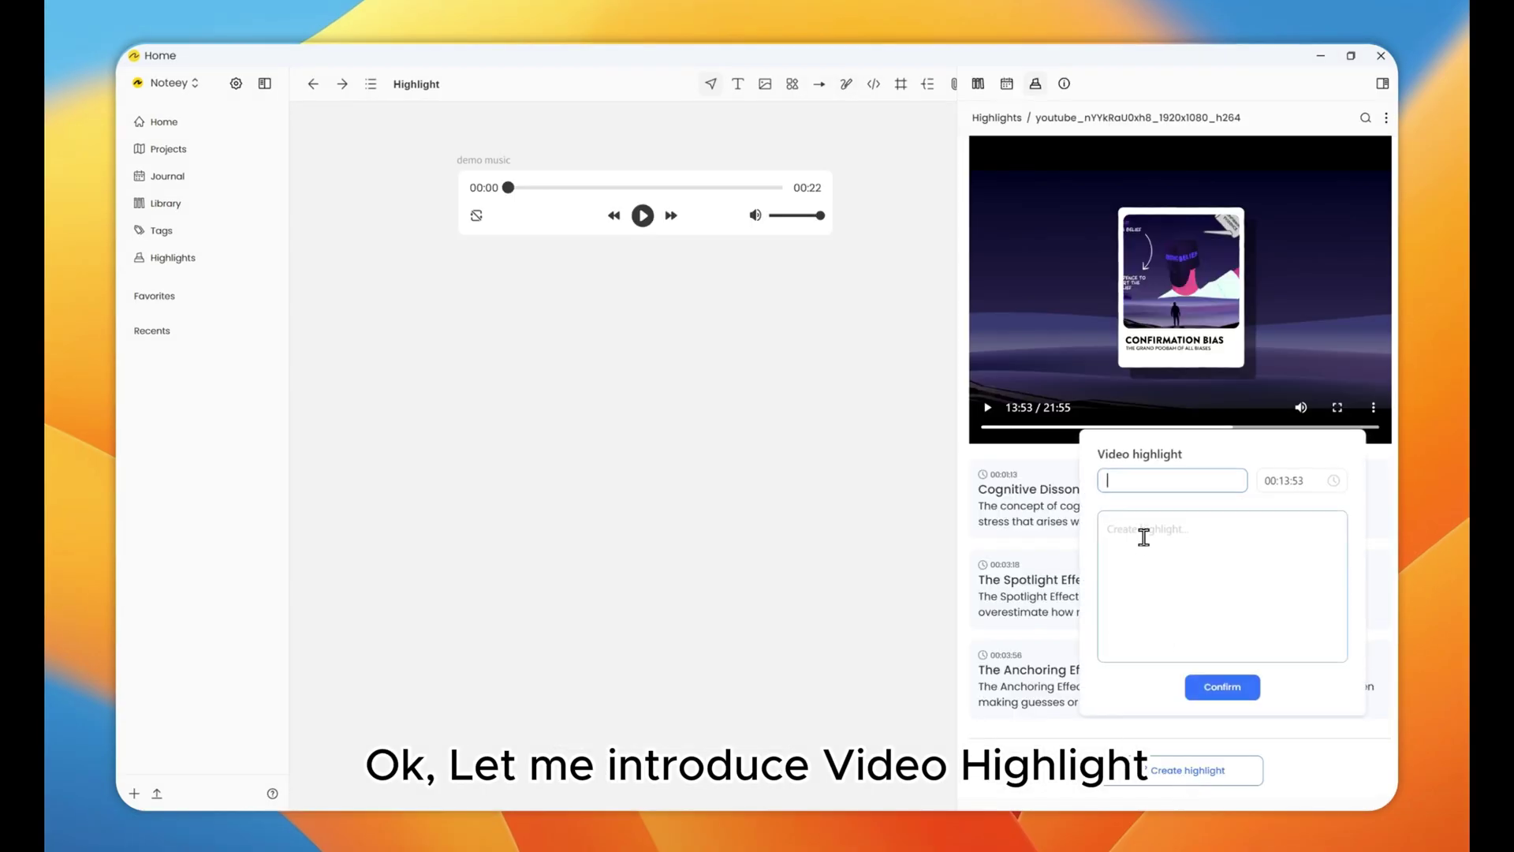
pyautogui.click(1223, 688)
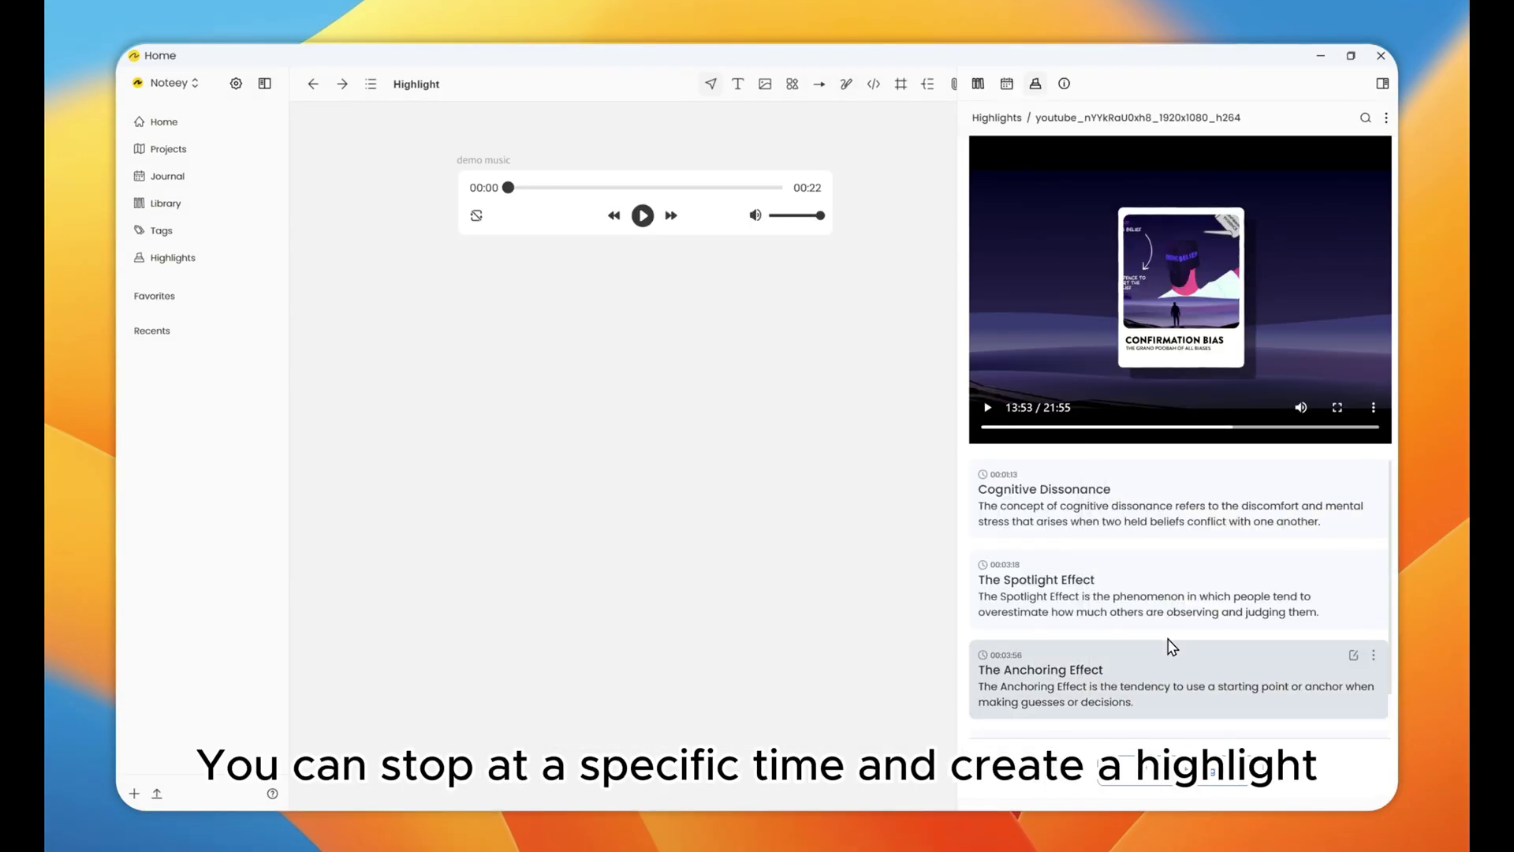
pyautogui.scroll(-1, 1151, 671)
pyautogui.moveTo(1135, 698); pyautogui.dragTo(695, 613)
pyautogui.moveTo(974, 548); pyautogui.dragTo(524, 451)
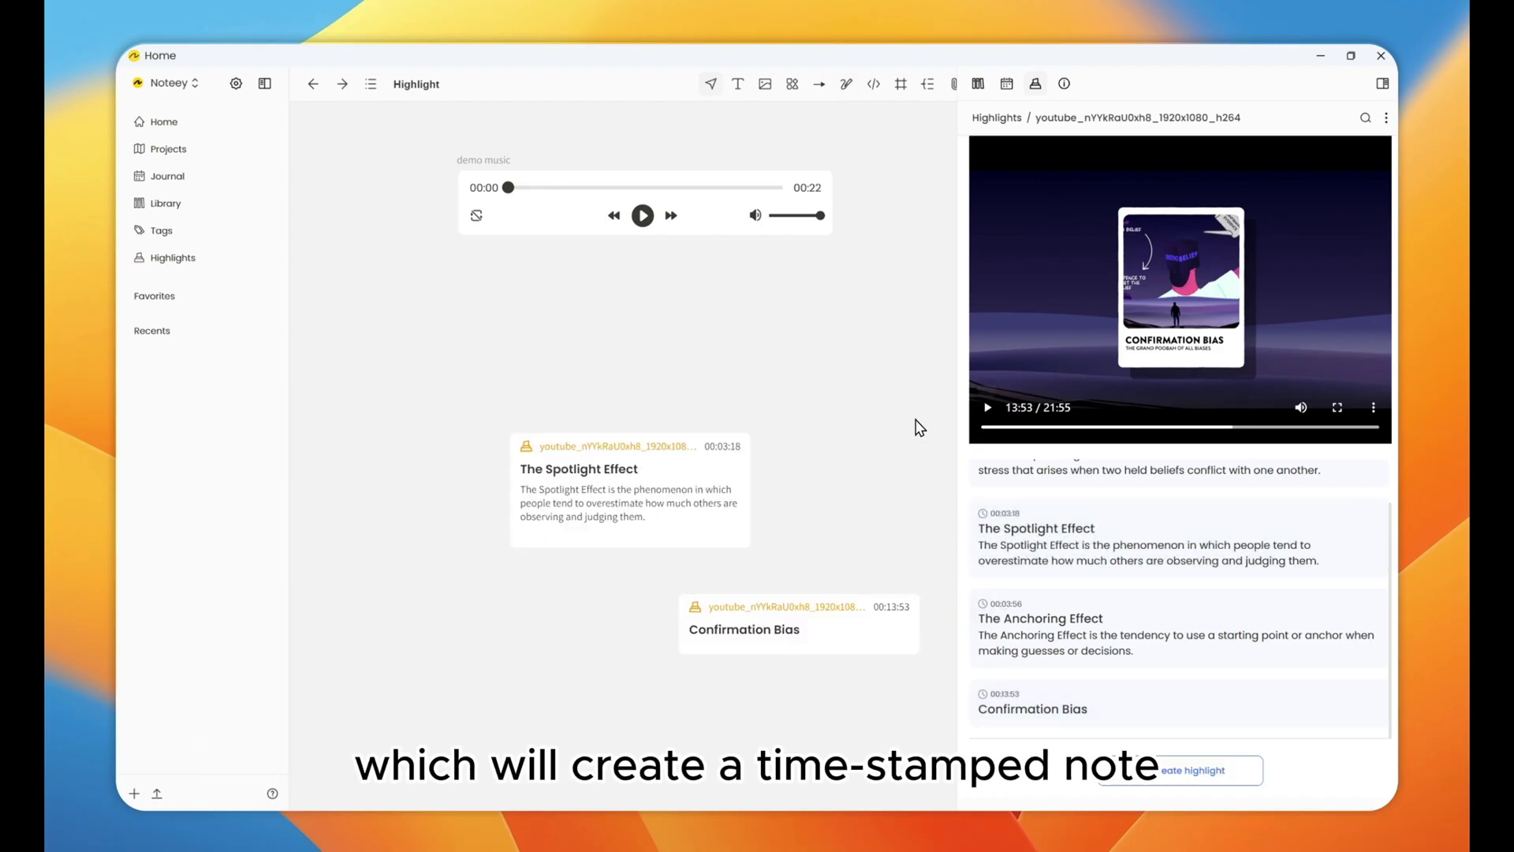
# Step: Jump the video to The Spotlight Effect, Confirmation Bias and Cognitive Dissonance moments
pyautogui.click(590, 455)
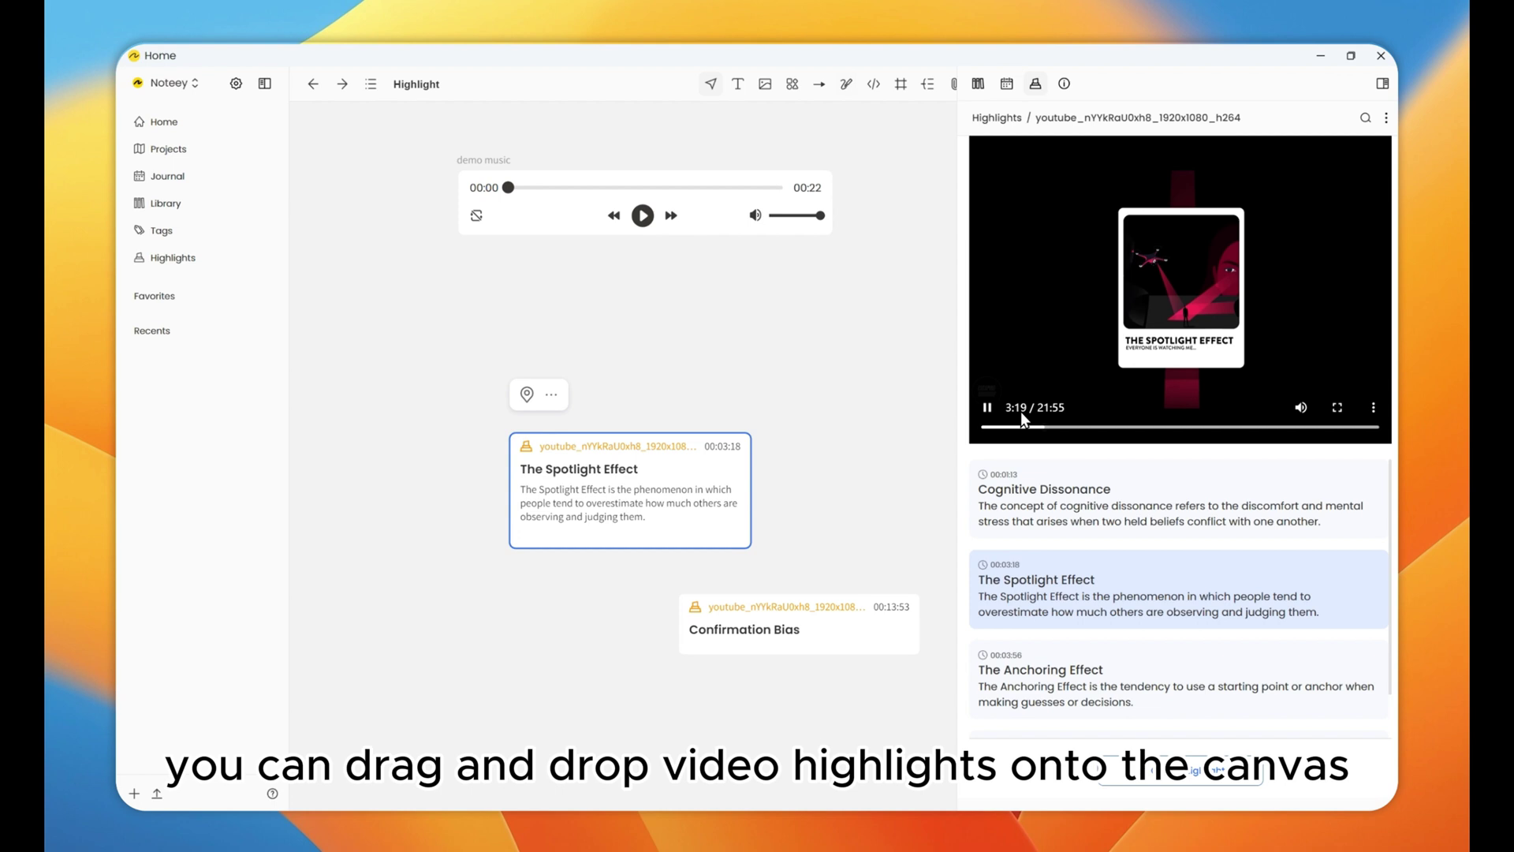
pyautogui.doubleClick(820, 602)
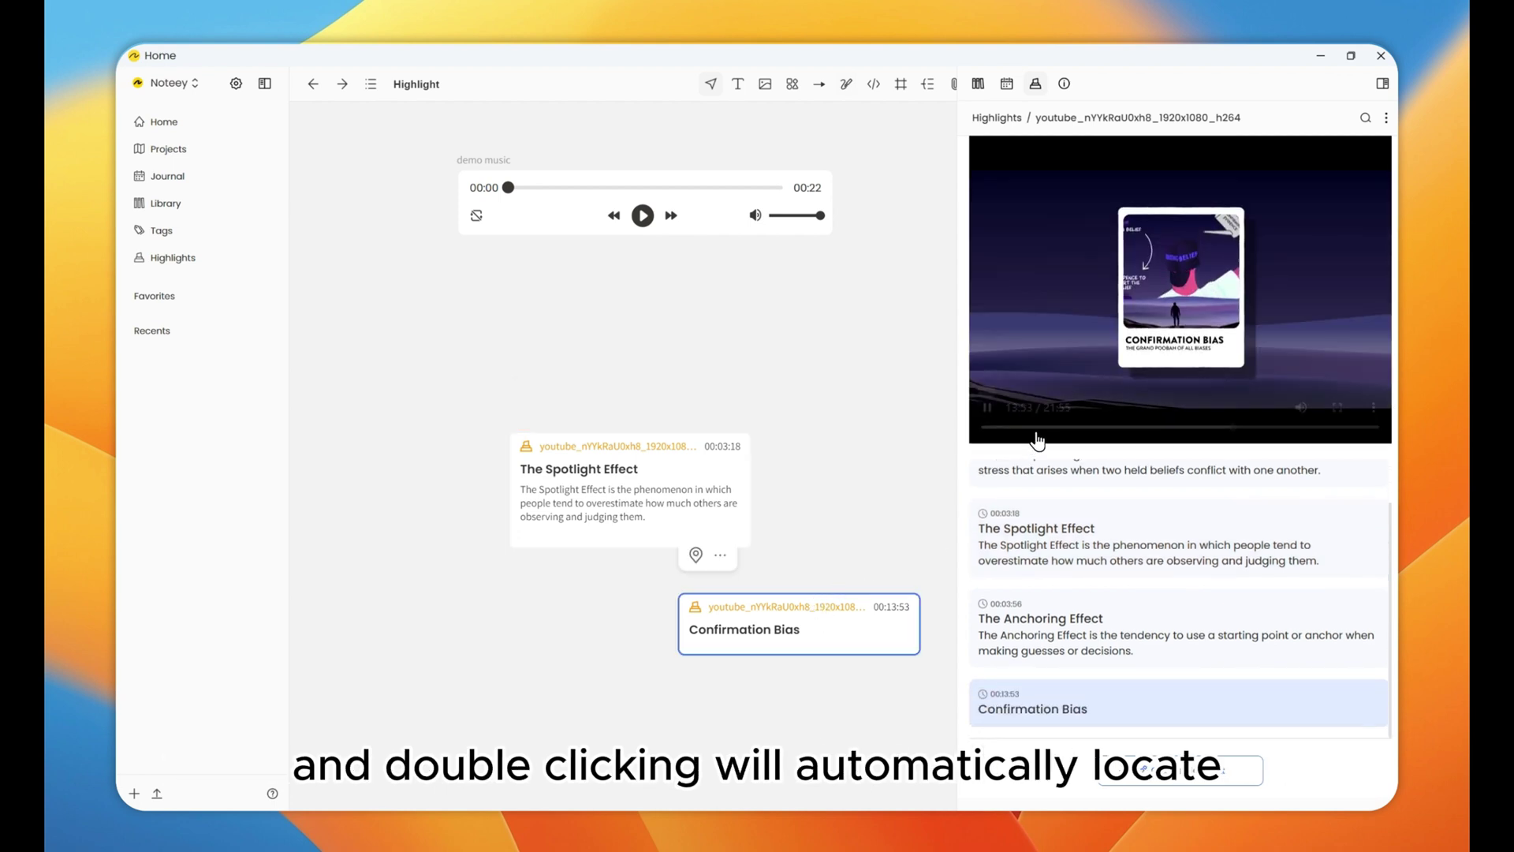
pyautogui.scroll(1, 1074, 518)
pyautogui.doubleClick(1073, 522)
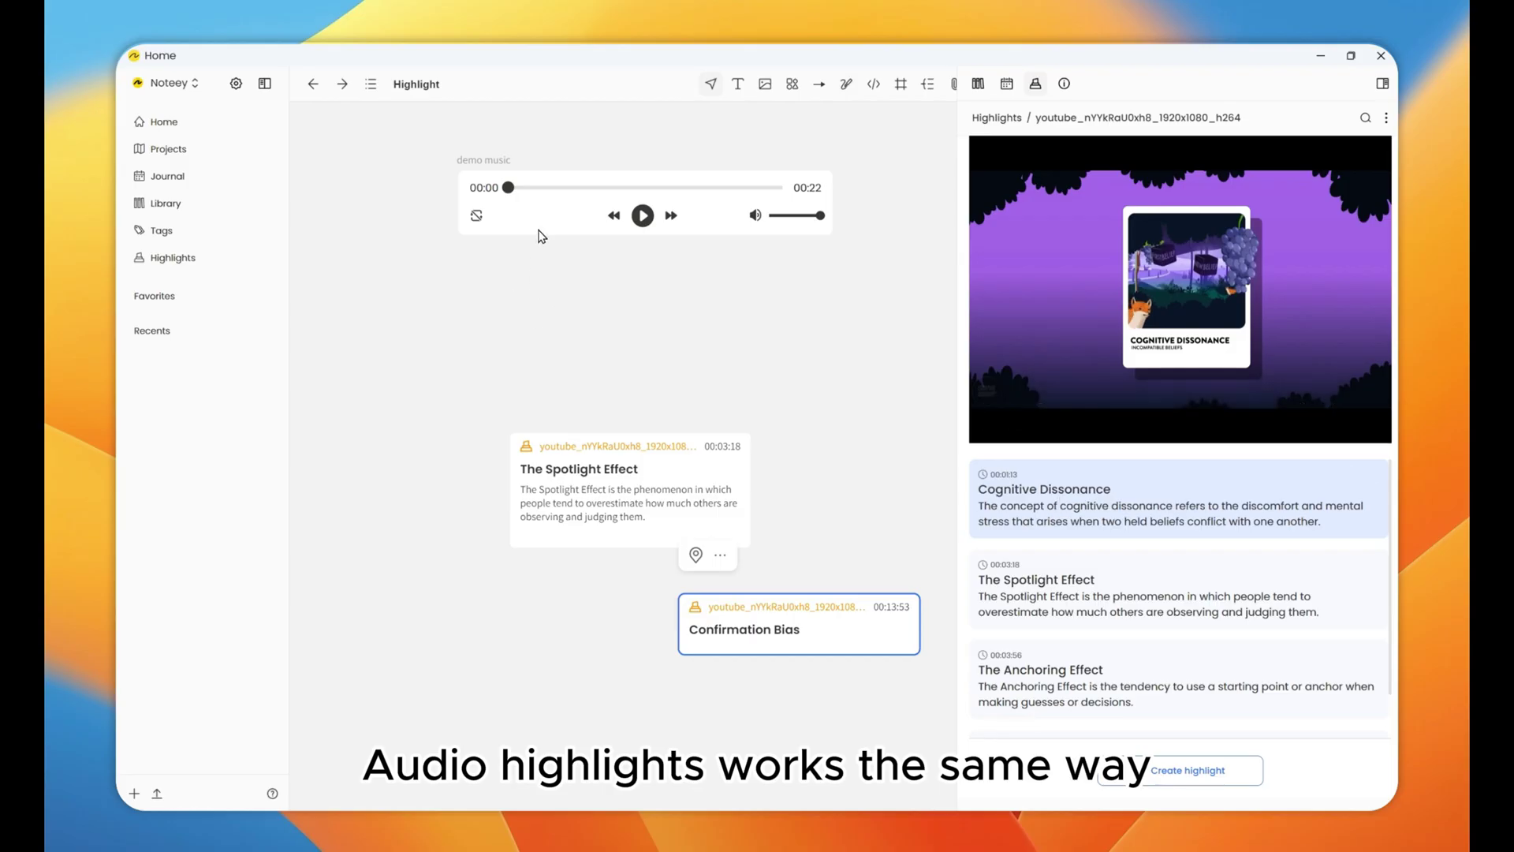
# Step: Create a demo music highlight titled 111 at 00:00:00 and drop it onto the board
pyautogui.click(542, 231)
pyautogui.click(474, 130)
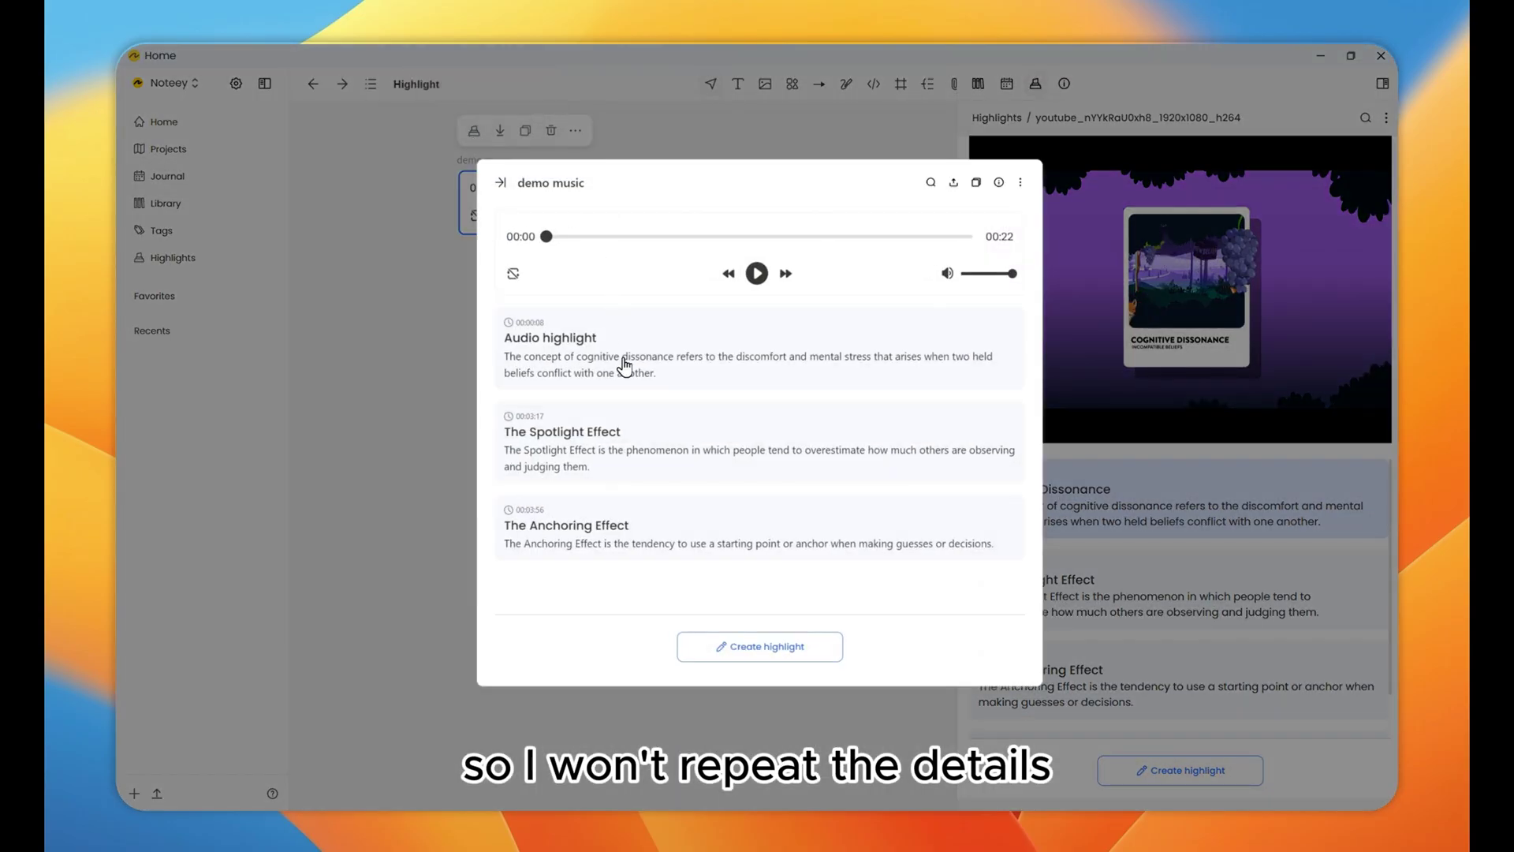
pyautogui.click(784, 649)
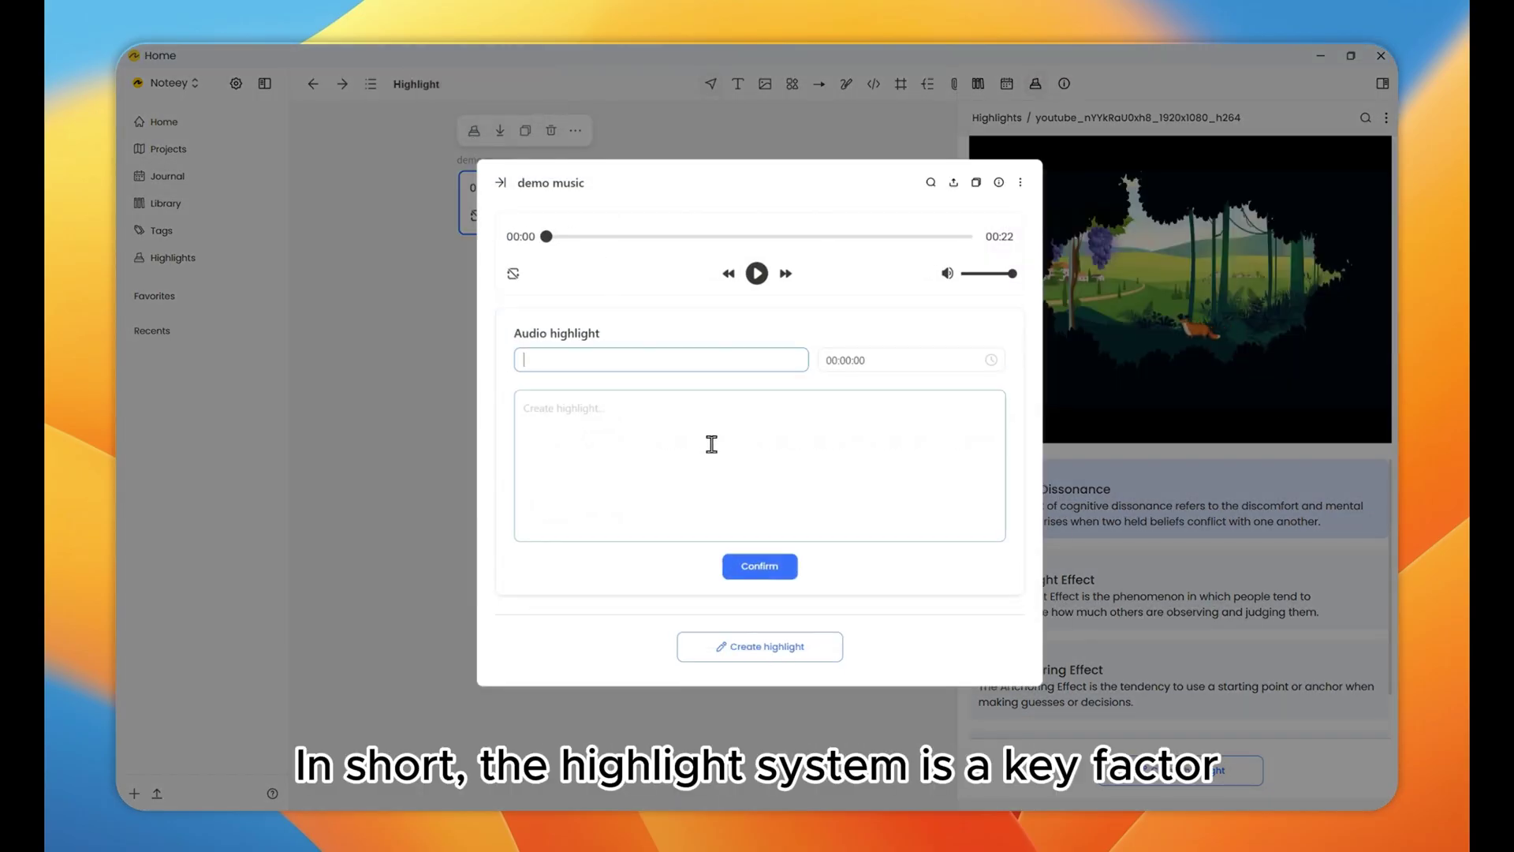
pyautogui.click(754, 564)
pyautogui.moveTo(642, 345); pyautogui.dragTo(438, 392)
pyautogui.click(440, 394)
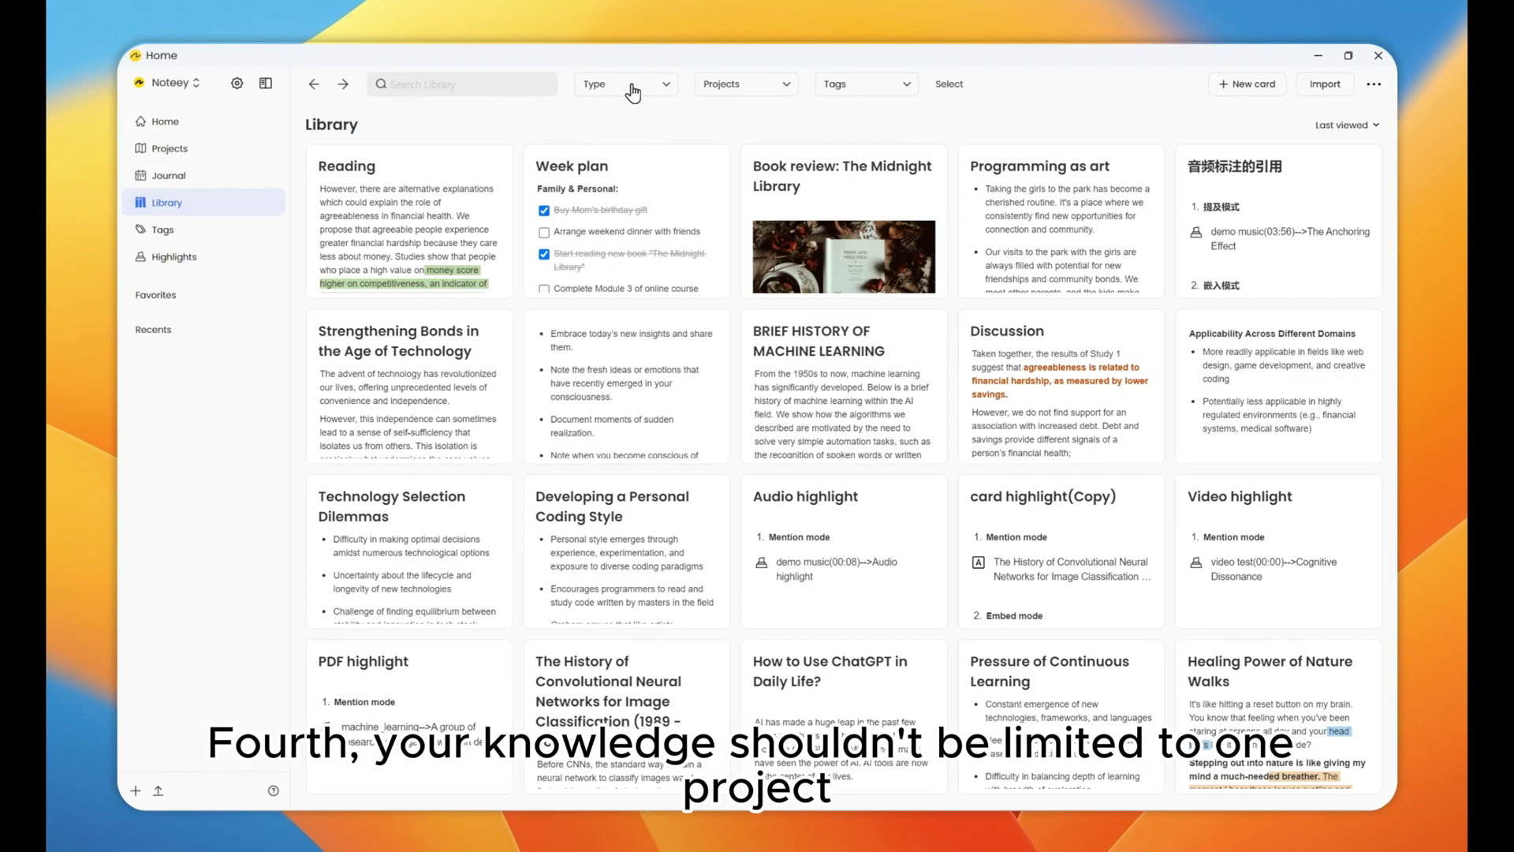
# Step: Filter the library by type: PDFs, images, videos, then note cards
pyautogui.click(633, 91)
pyautogui.click(730, 140)
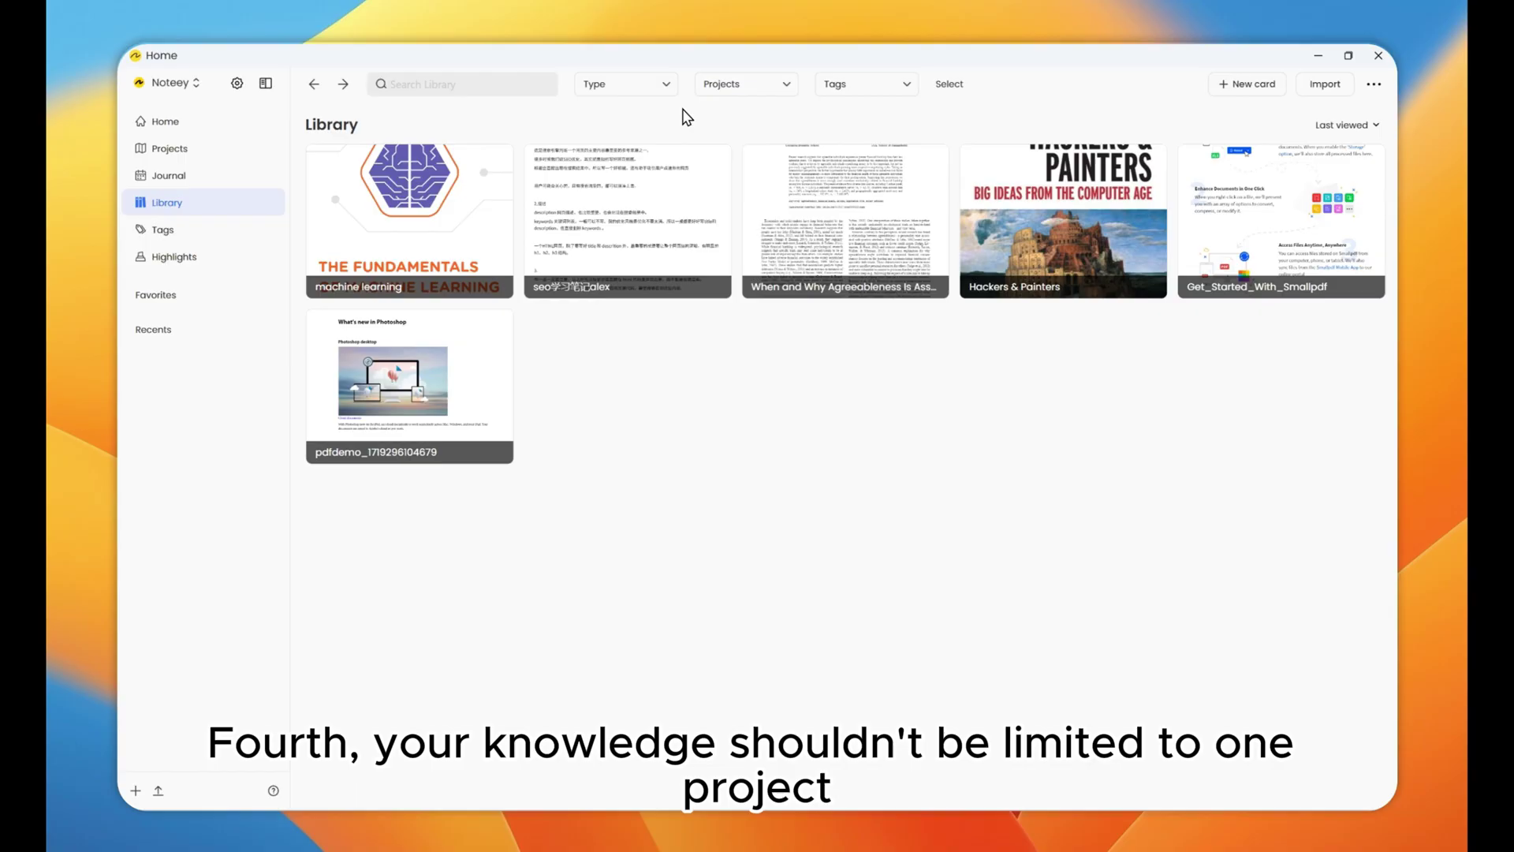
pyautogui.click(652, 88)
pyautogui.click(733, 190)
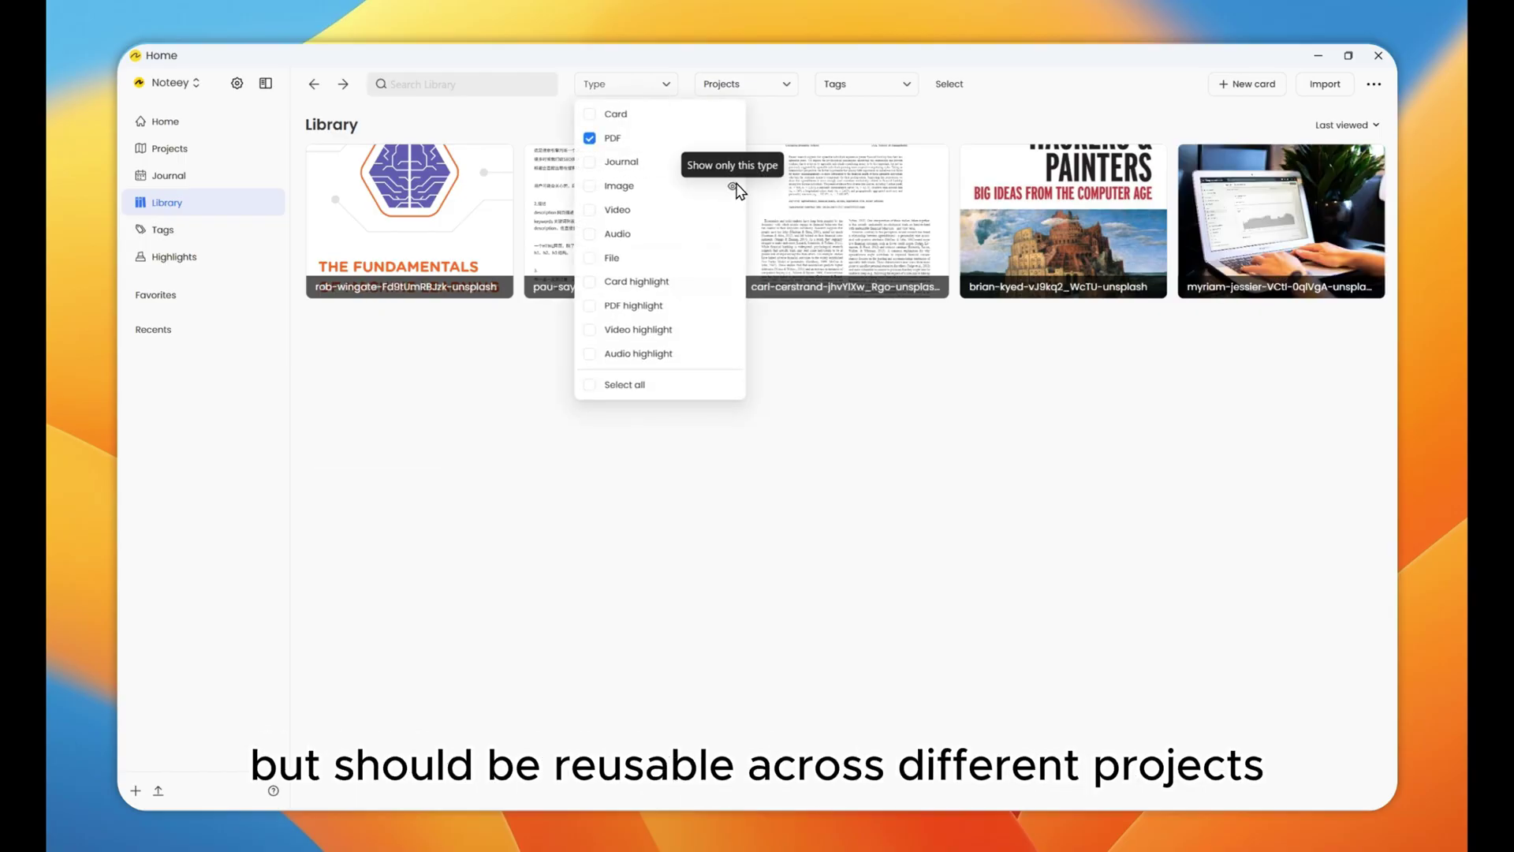
pyautogui.click(633, 93)
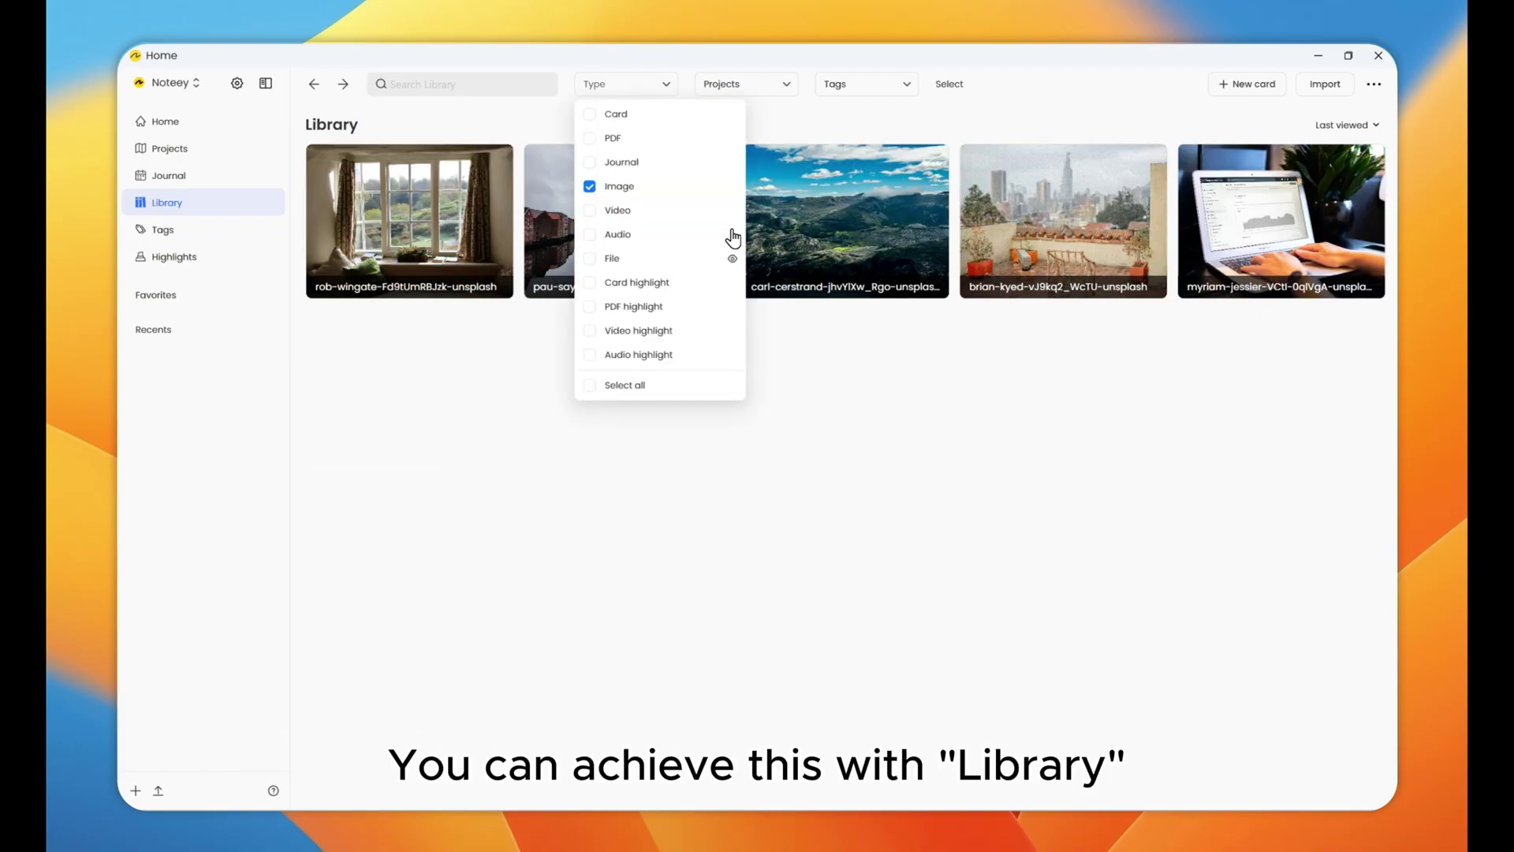
pyautogui.click(731, 211)
pyautogui.click(648, 101)
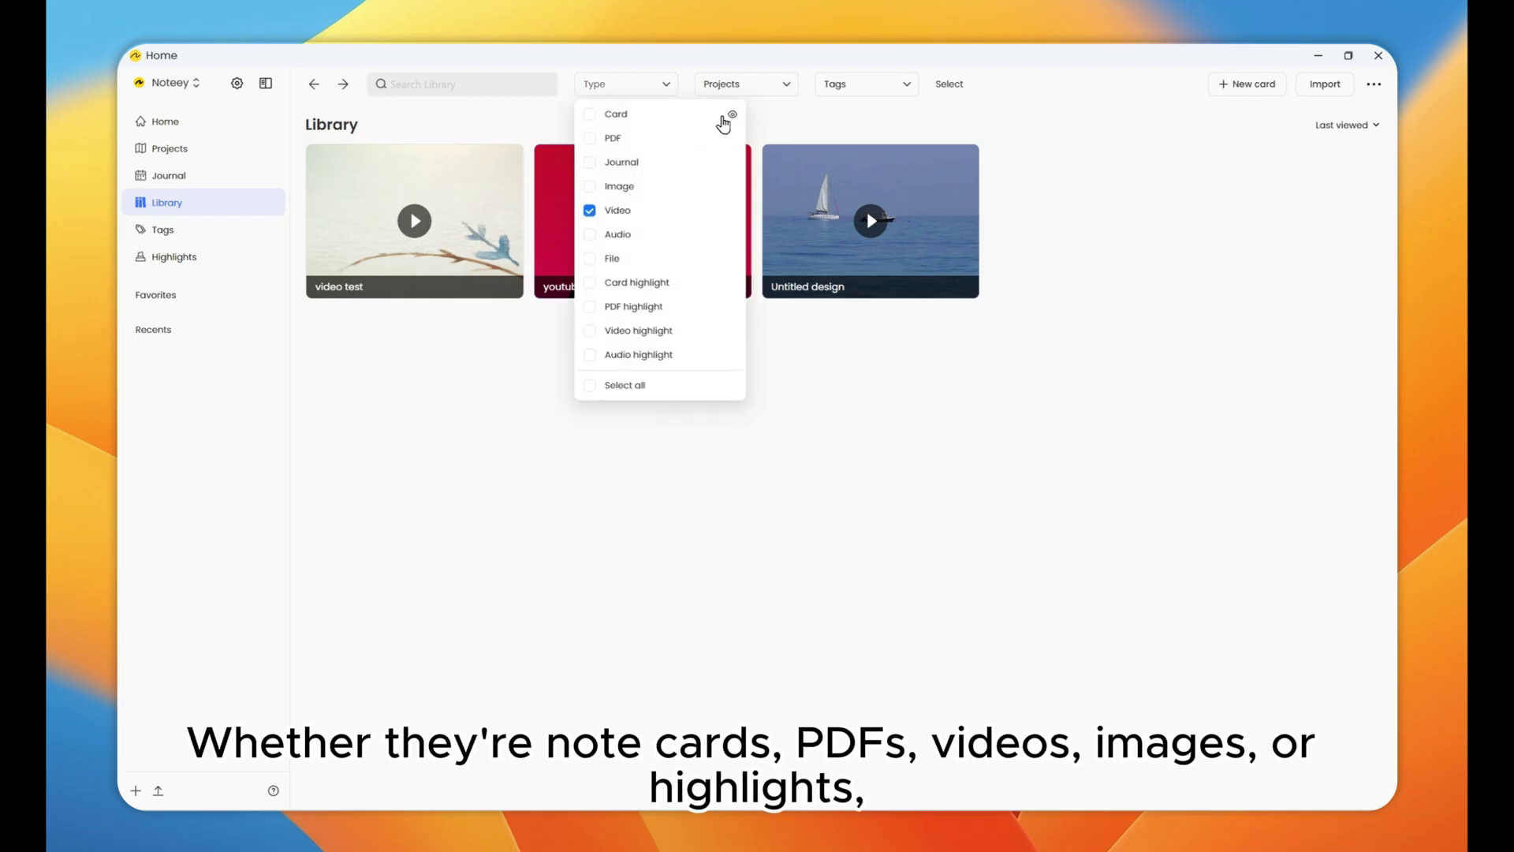
pyautogui.click(733, 115)
# Step: Tag four note cards with research and clear the selection
pyautogui.click(503, 156)
pyautogui.click(719, 157)
pyautogui.click(937, 157)
pyautogui.click(1153, 157)
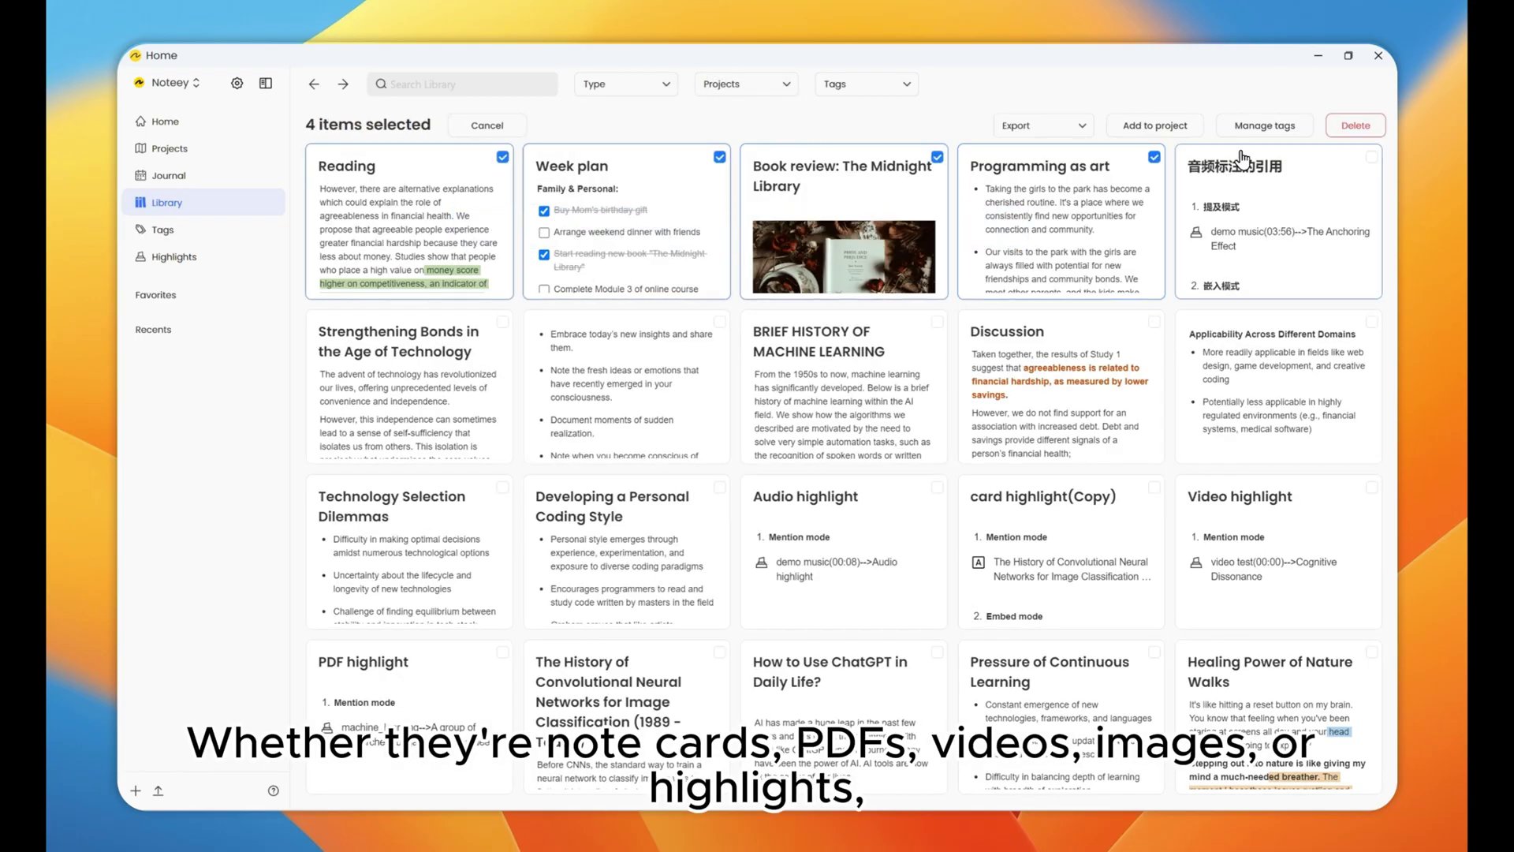
pyautogui.click(1258, 128)
pyautogui.click(659, 372)
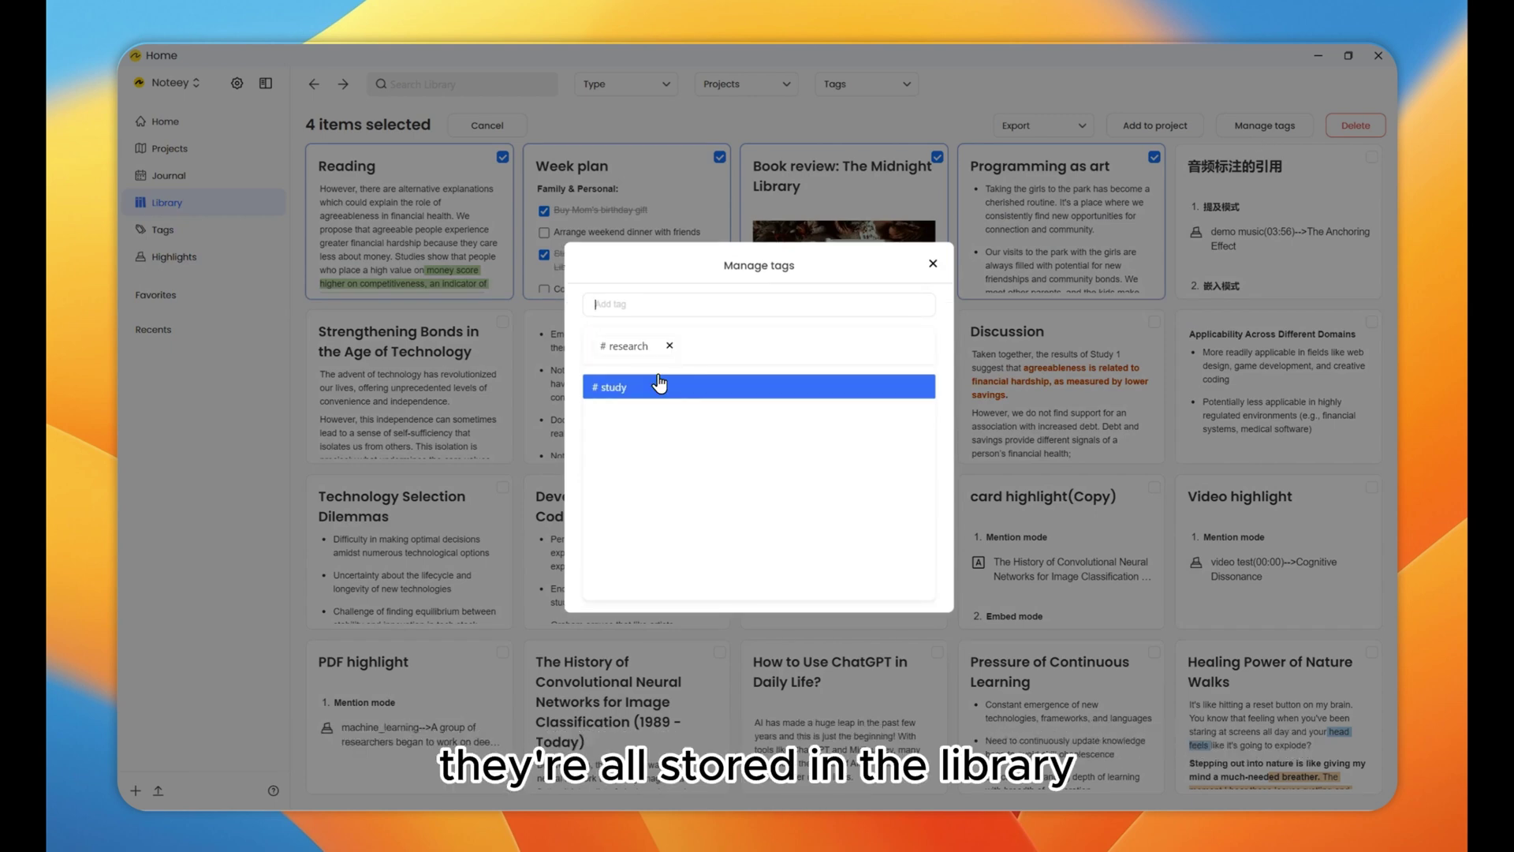
pyautogui.click(724, 142)
pyautogui.press('Escape')
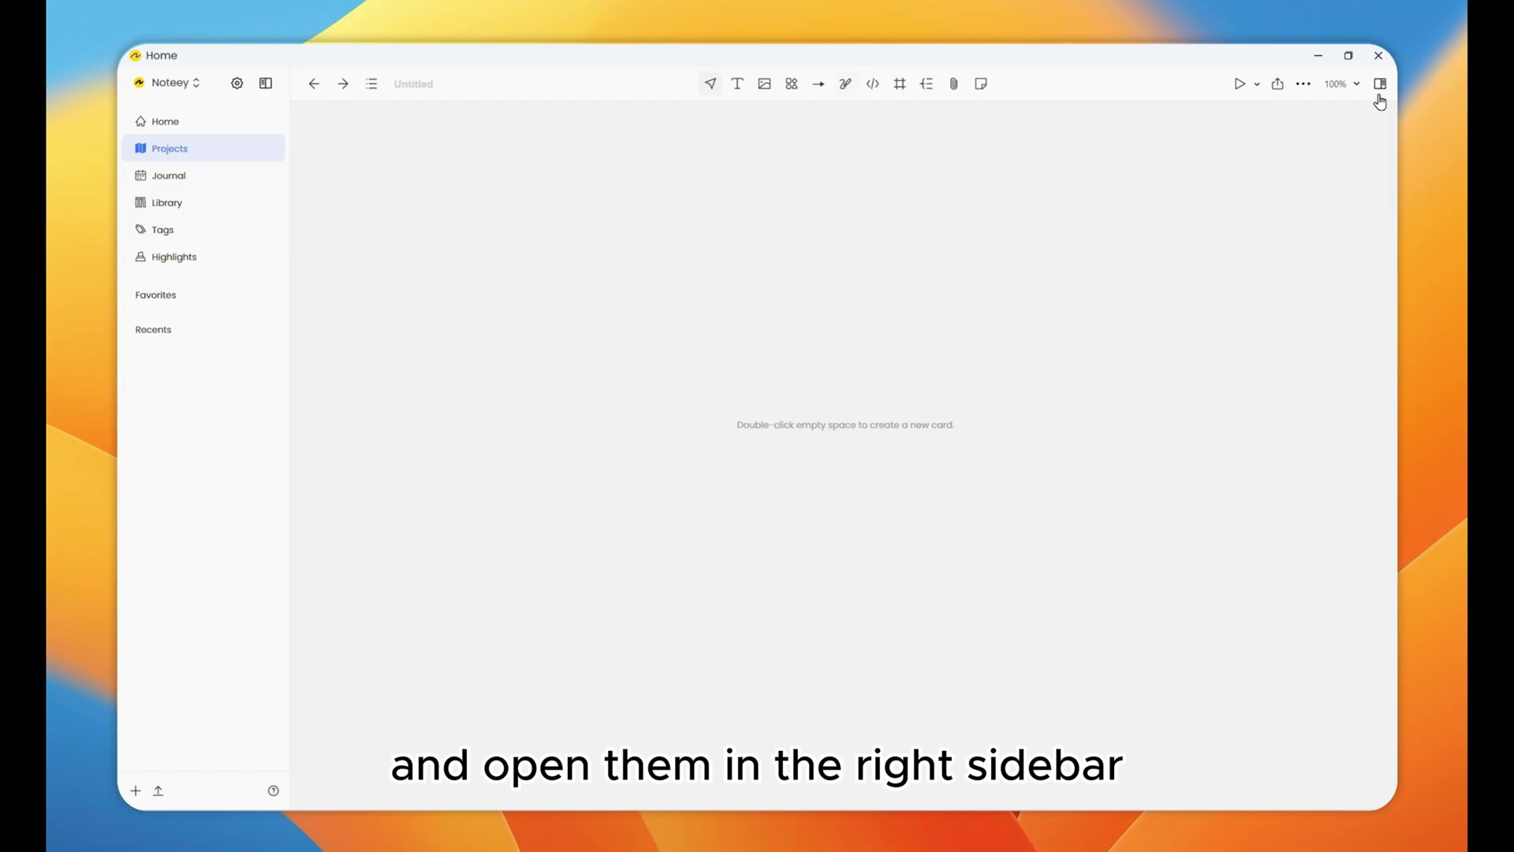
# Step: Drag the Reading and 'Book review: The Midnight Library' cards from the Library panel onto the board
pyautogui.click(1379, 85)
pyautogui.moveTo(1195, 252); pyautogui.dragTo(717, 284)
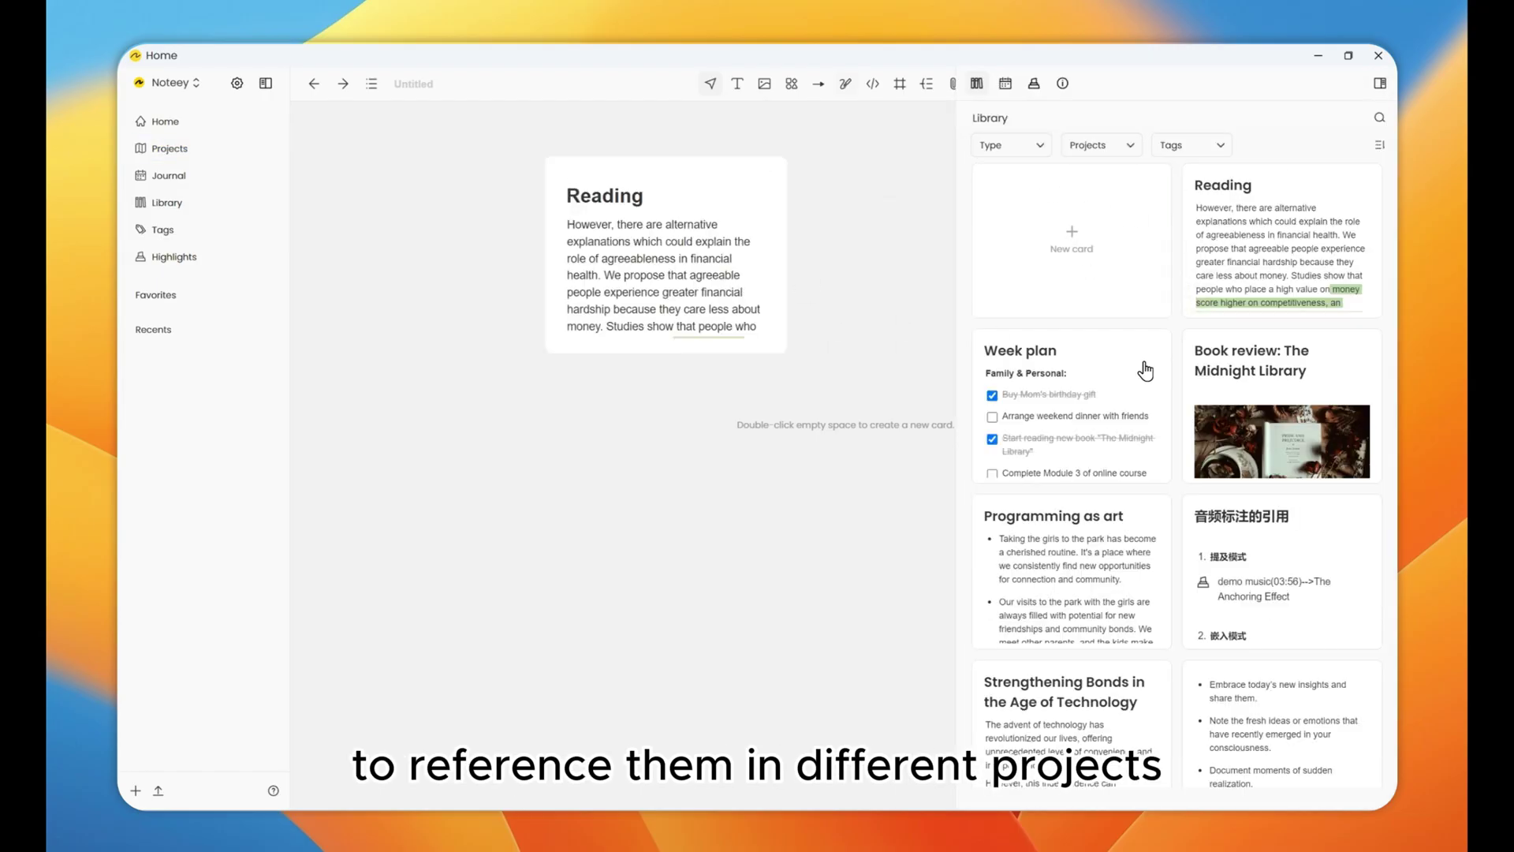
pyautogui.moveTo(1261, 442); pyautogui.dragTo(439, 477)
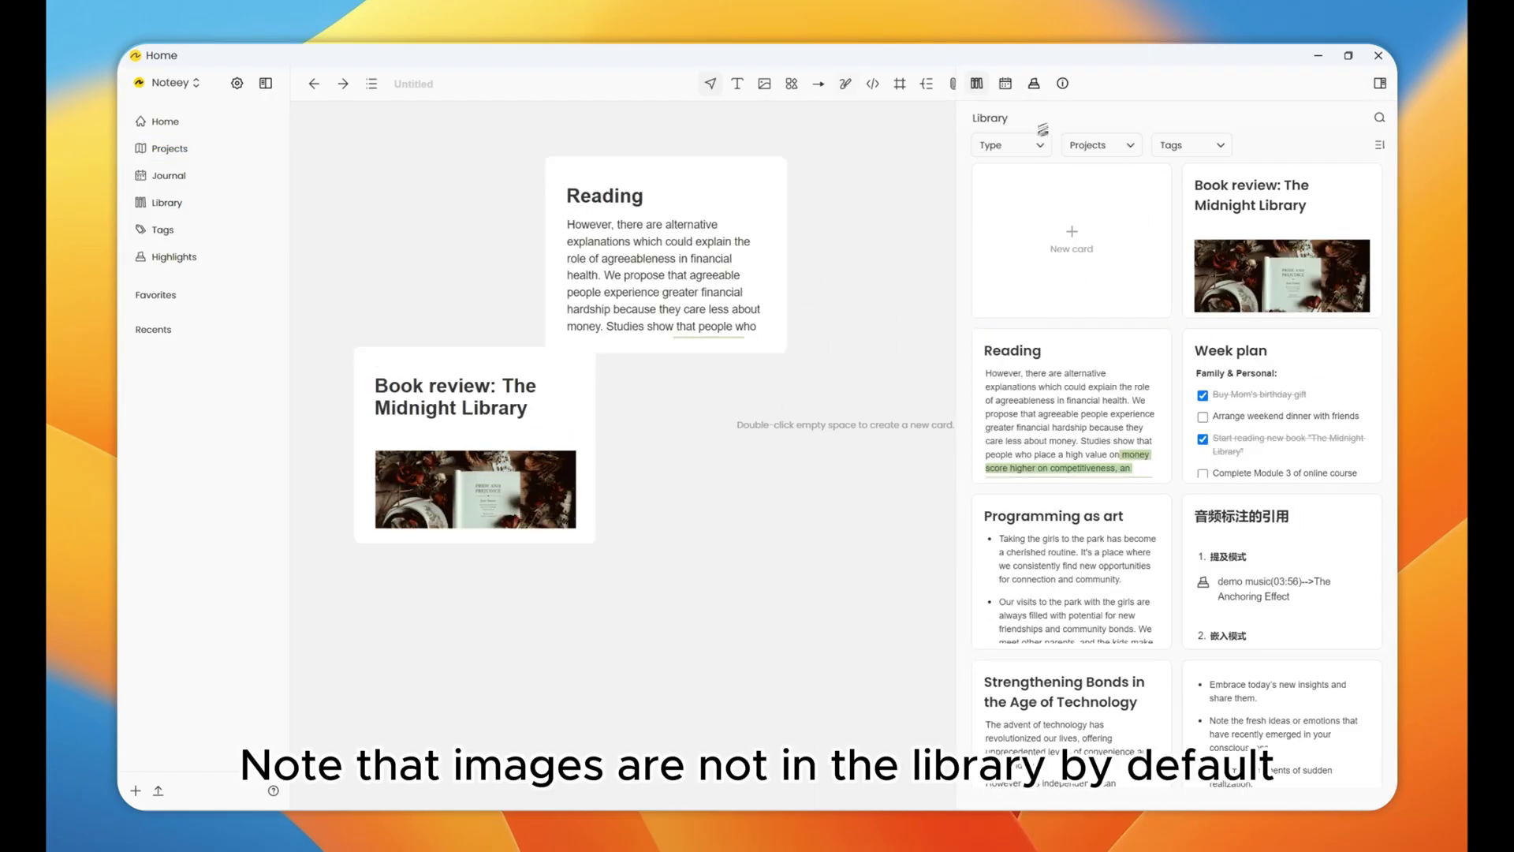
# Step: Filter the library to files only and add the machine learning image to the board
pyautogui.click(1020, 147)
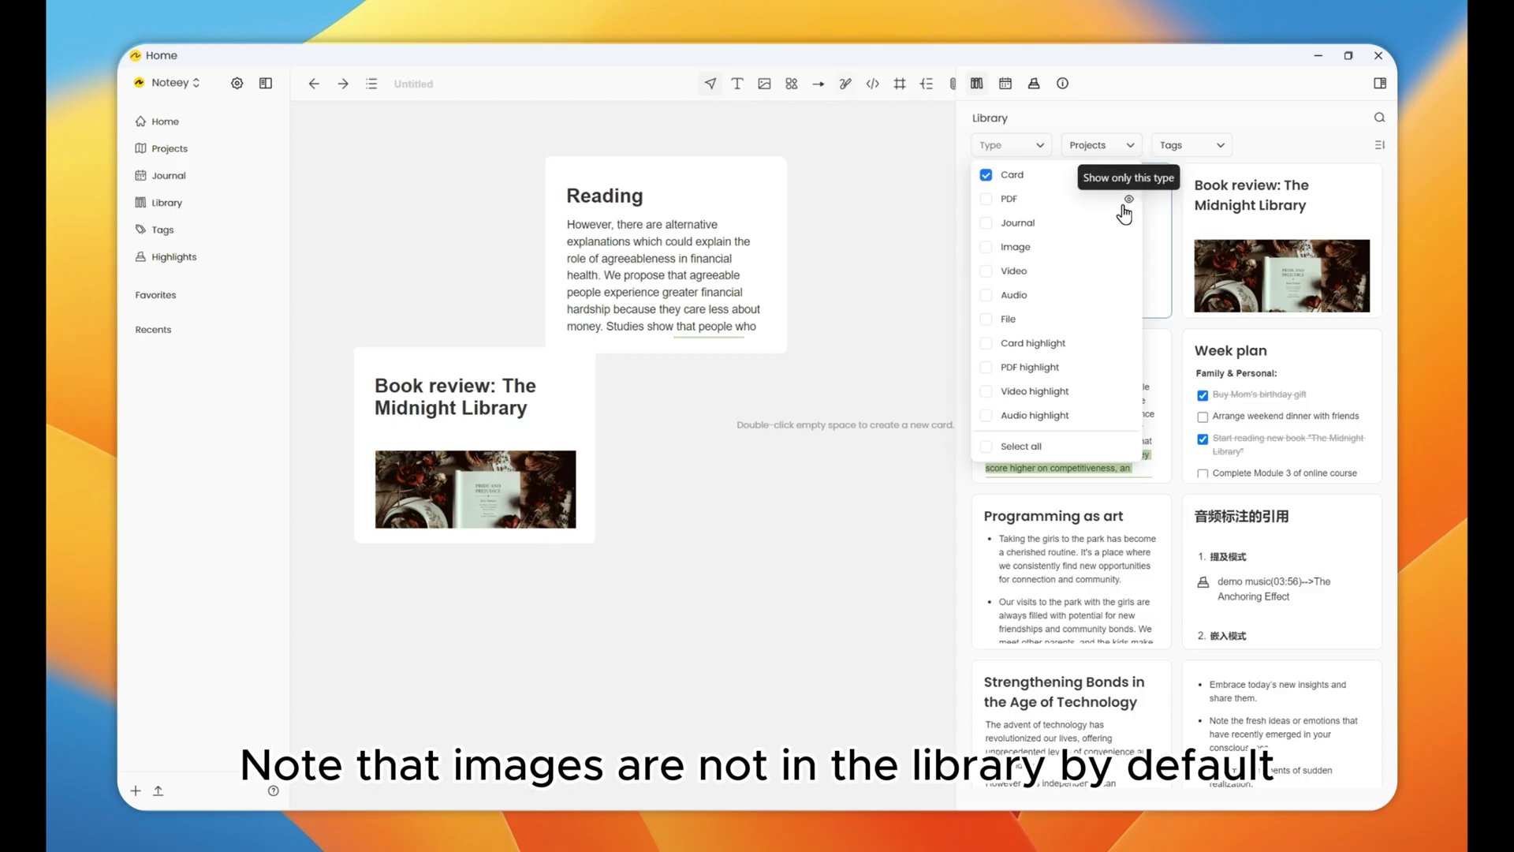
pyautogui.click(1138, 210)
pyautogui.moveTo(1261, 276); pyautogui.dragTo(919, 338)
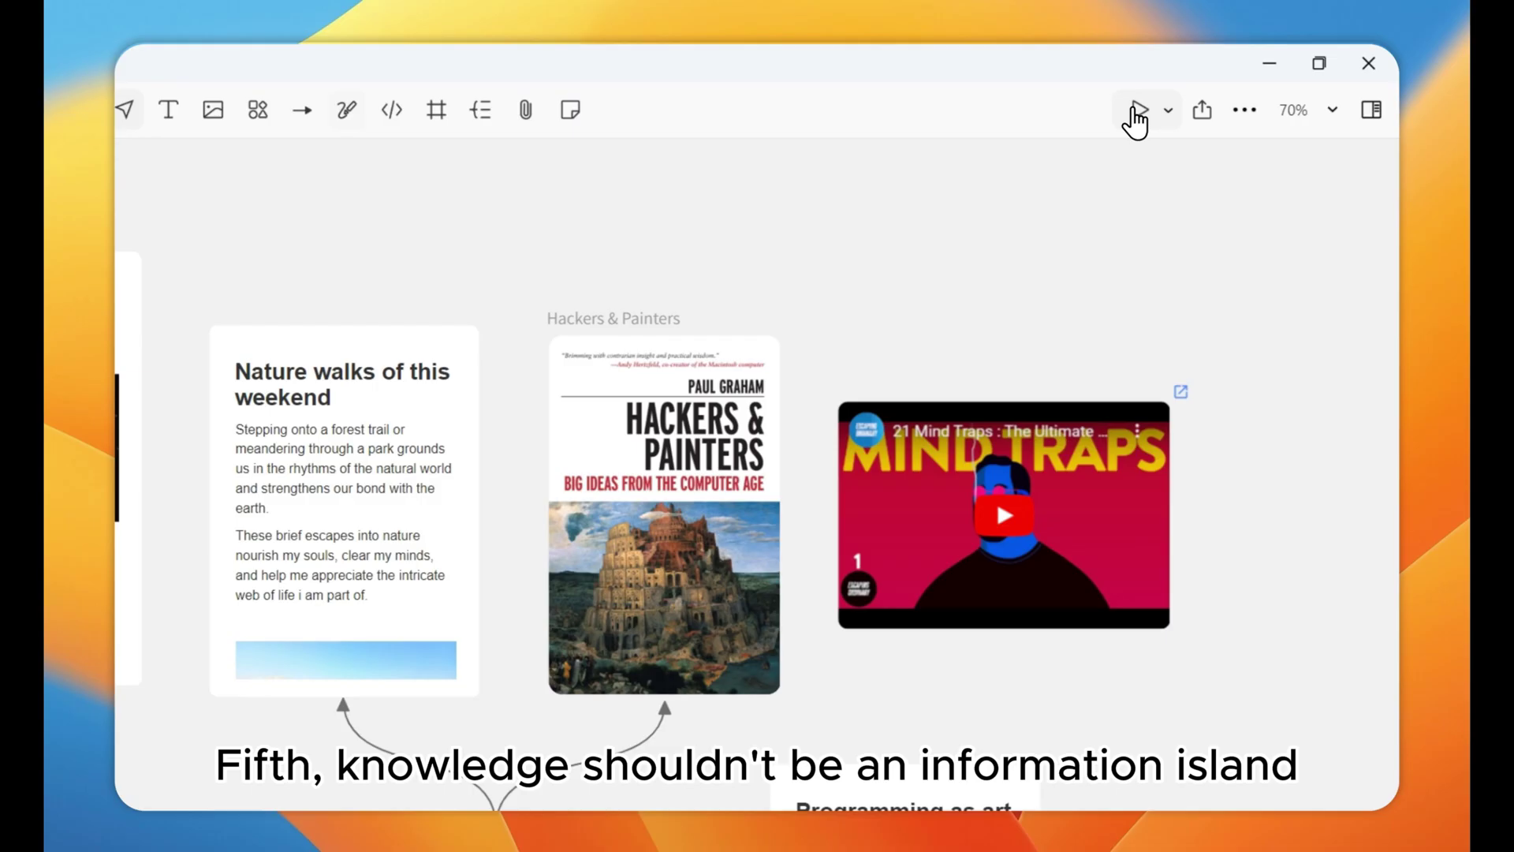
pyautogui.click(1246, 82)
pyautogui.click(1068, 211)
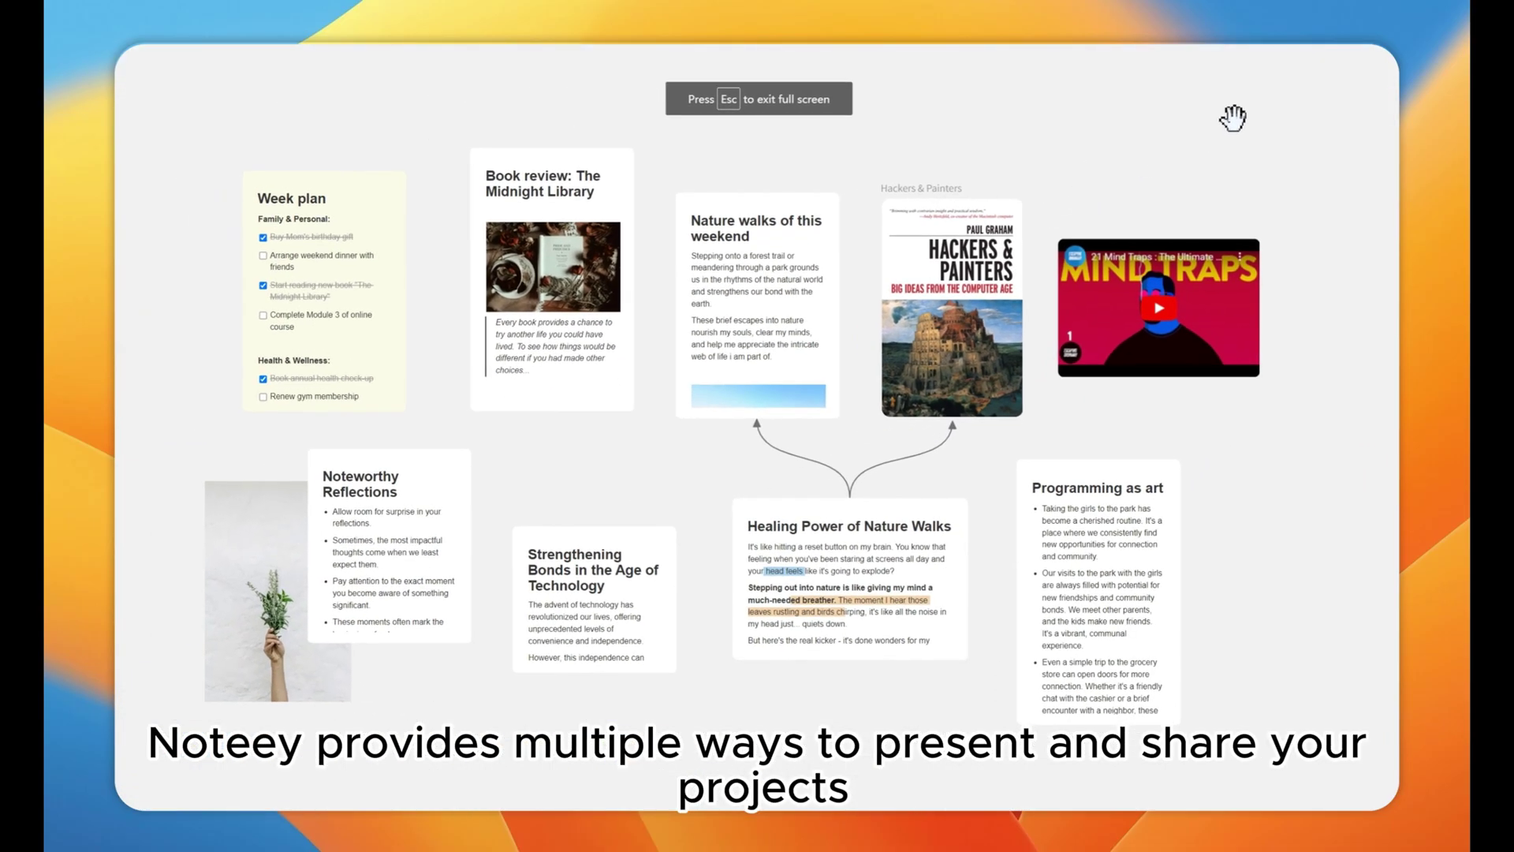
pyautogui.press('Right')
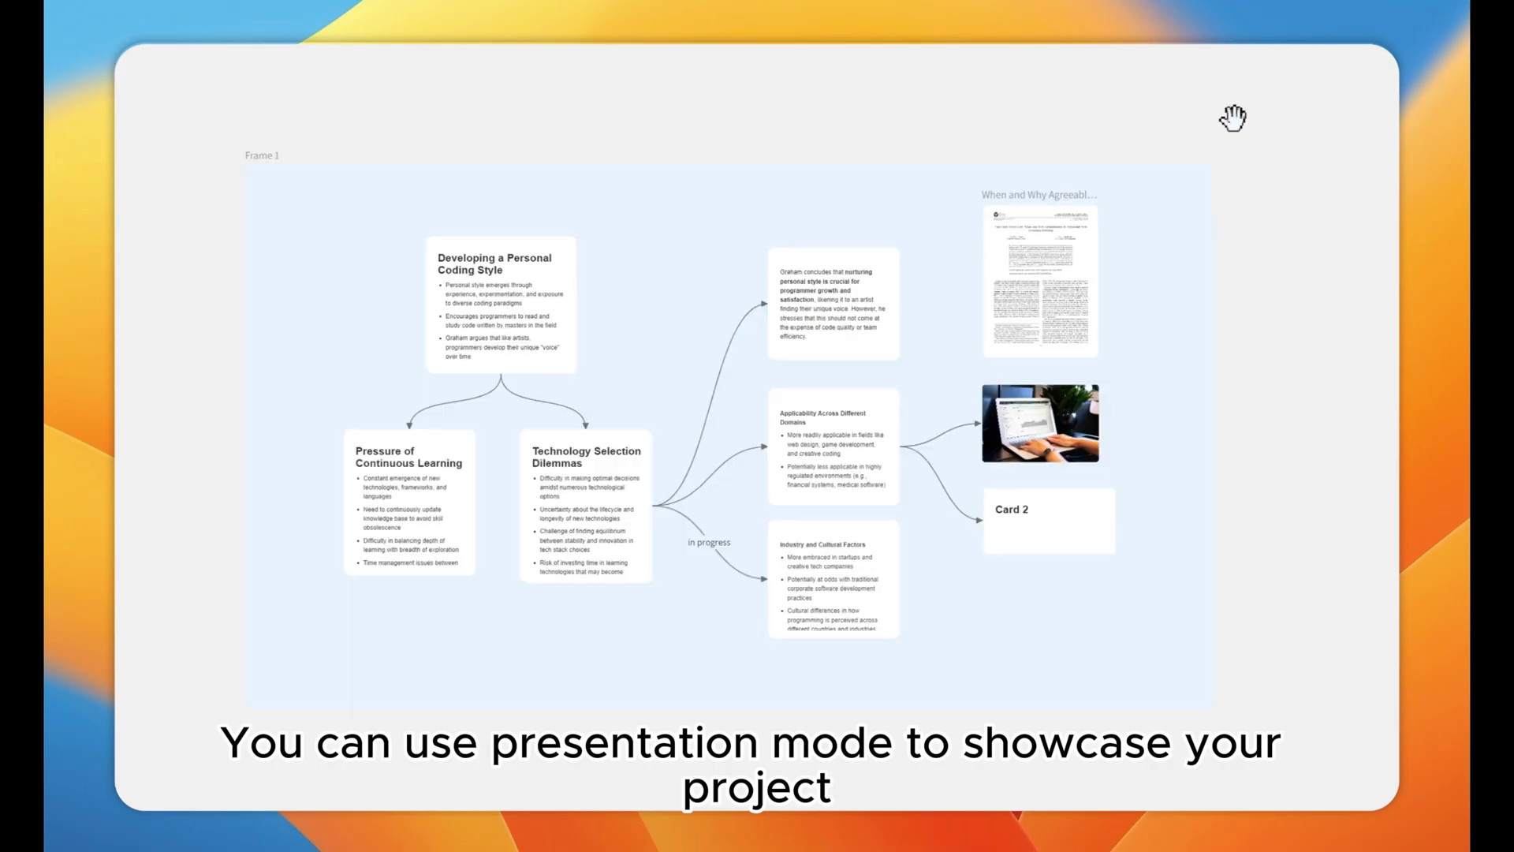
pyautogui.press('Right')
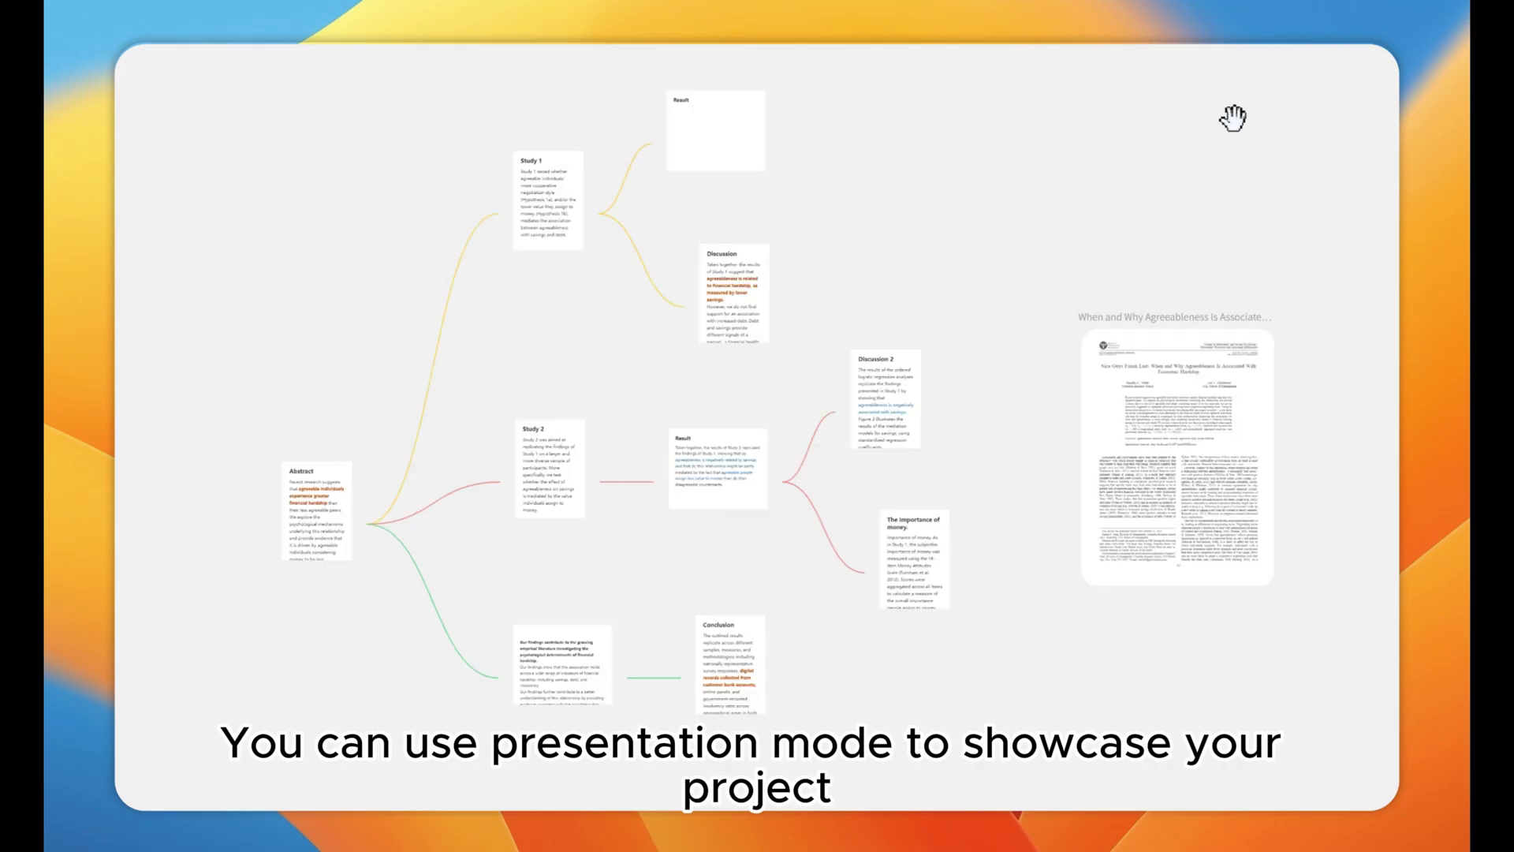
pyautogui.press('Right')
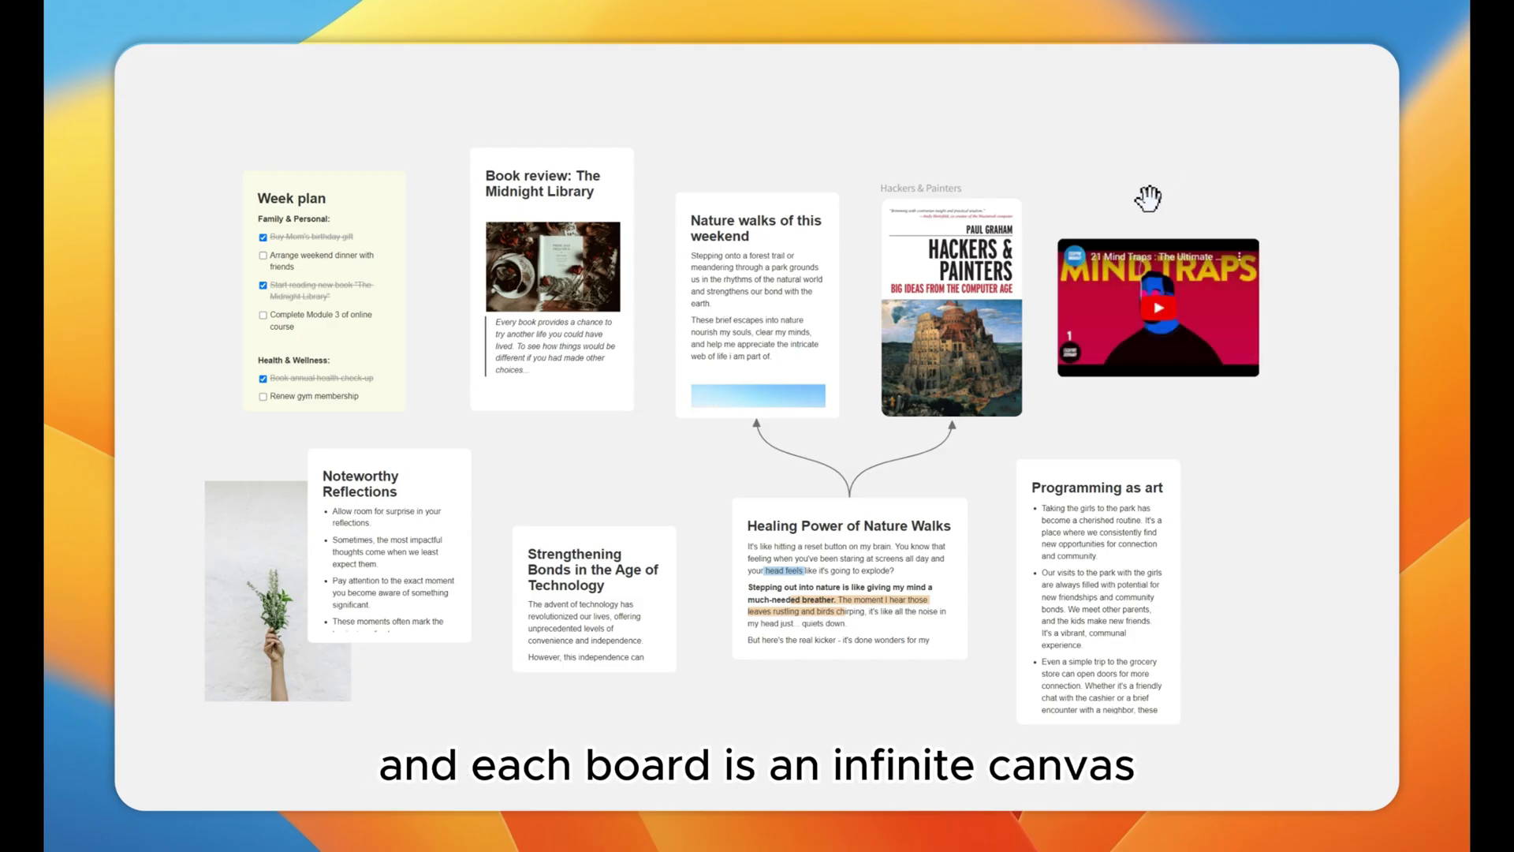
pyautogui.click(953, 276)
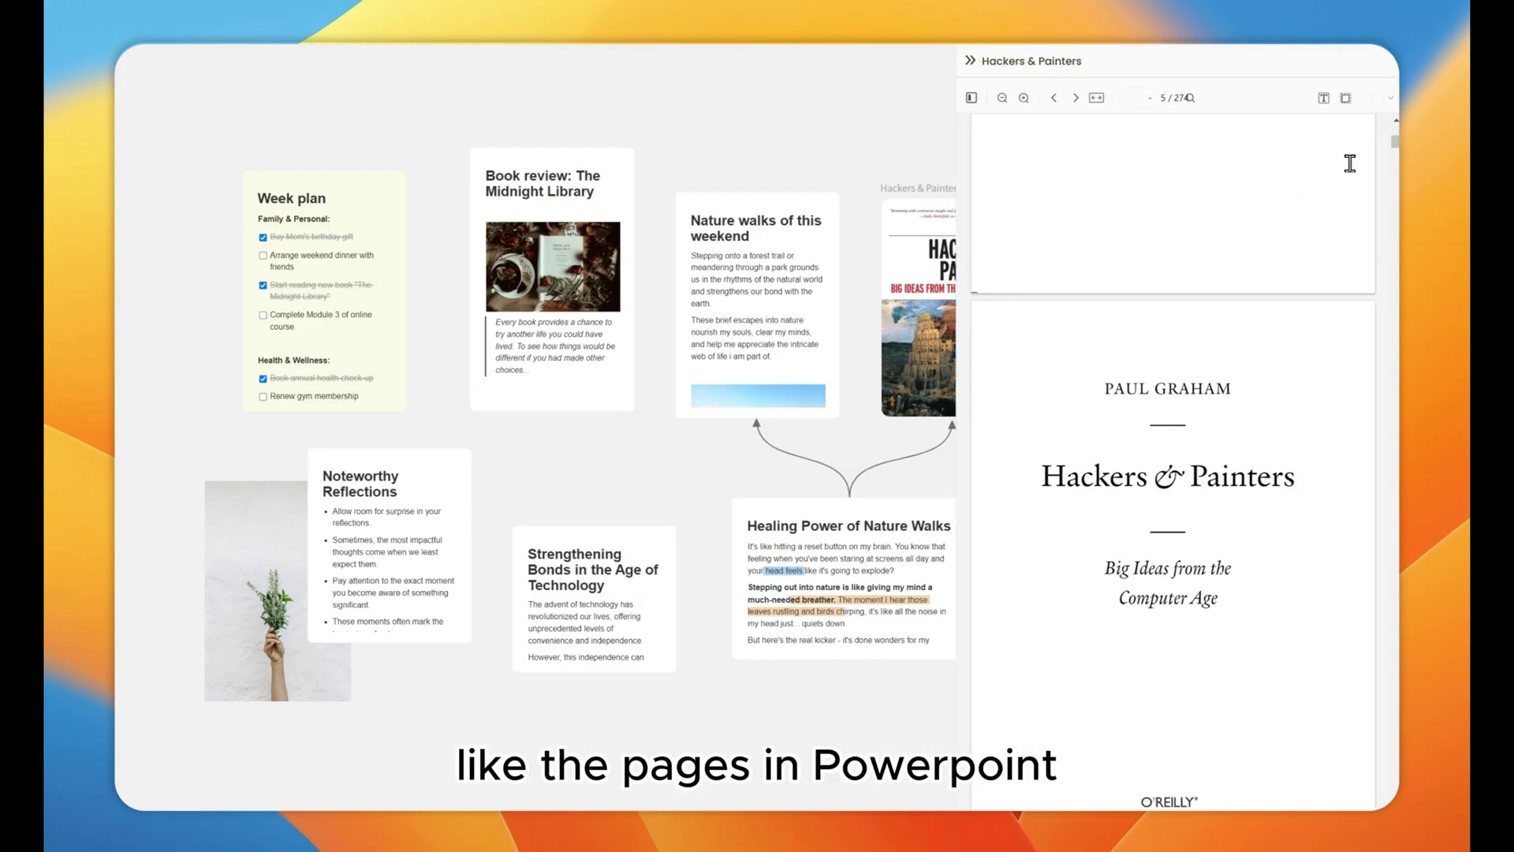
pyautogui.scroll(-20, 1206, 364)
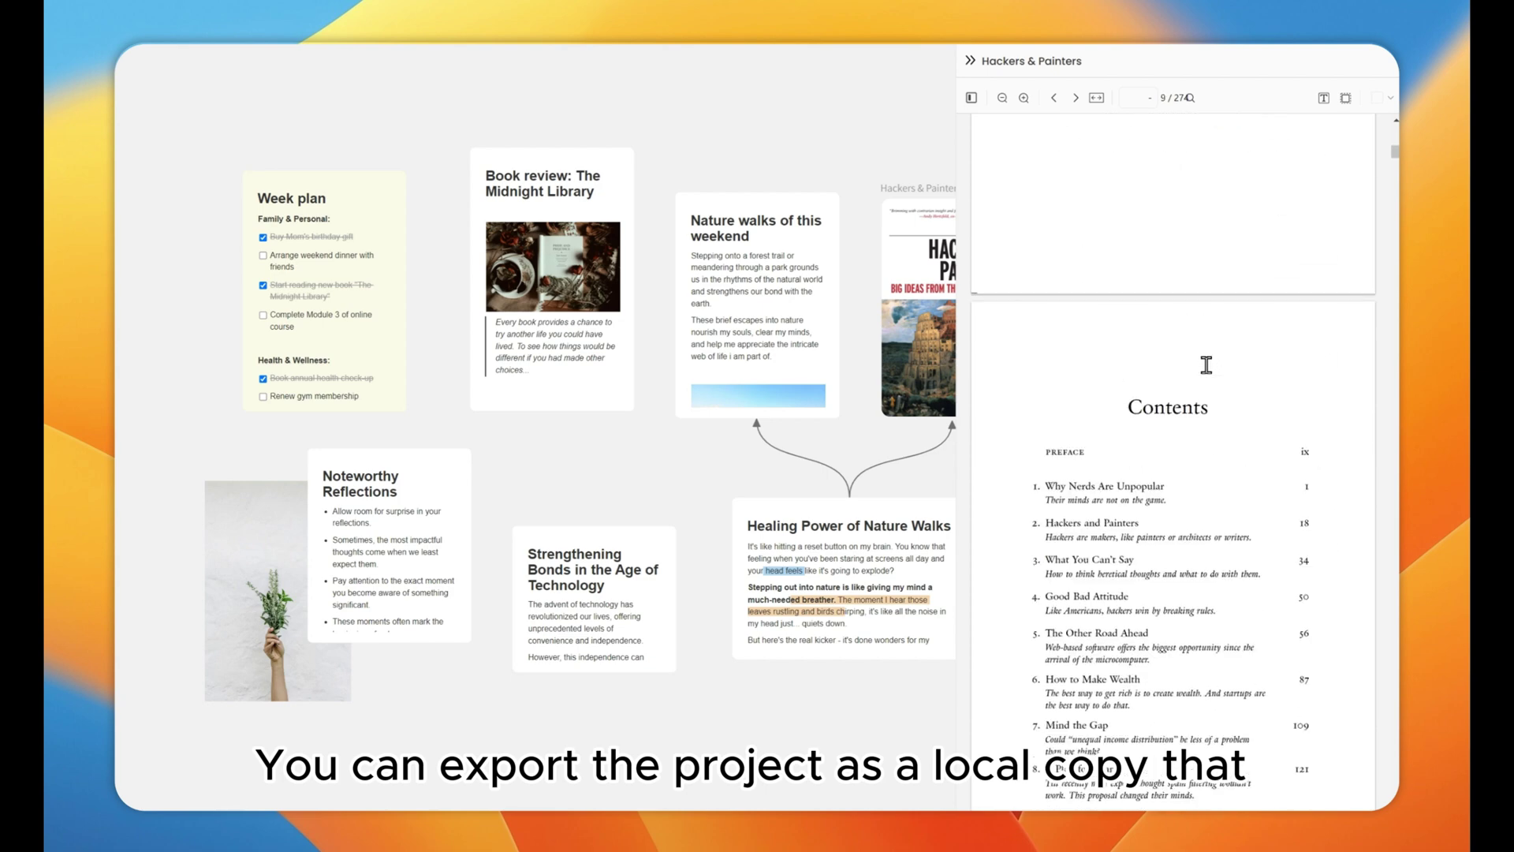
pyautogui.scroll(-15, 1207, 365)
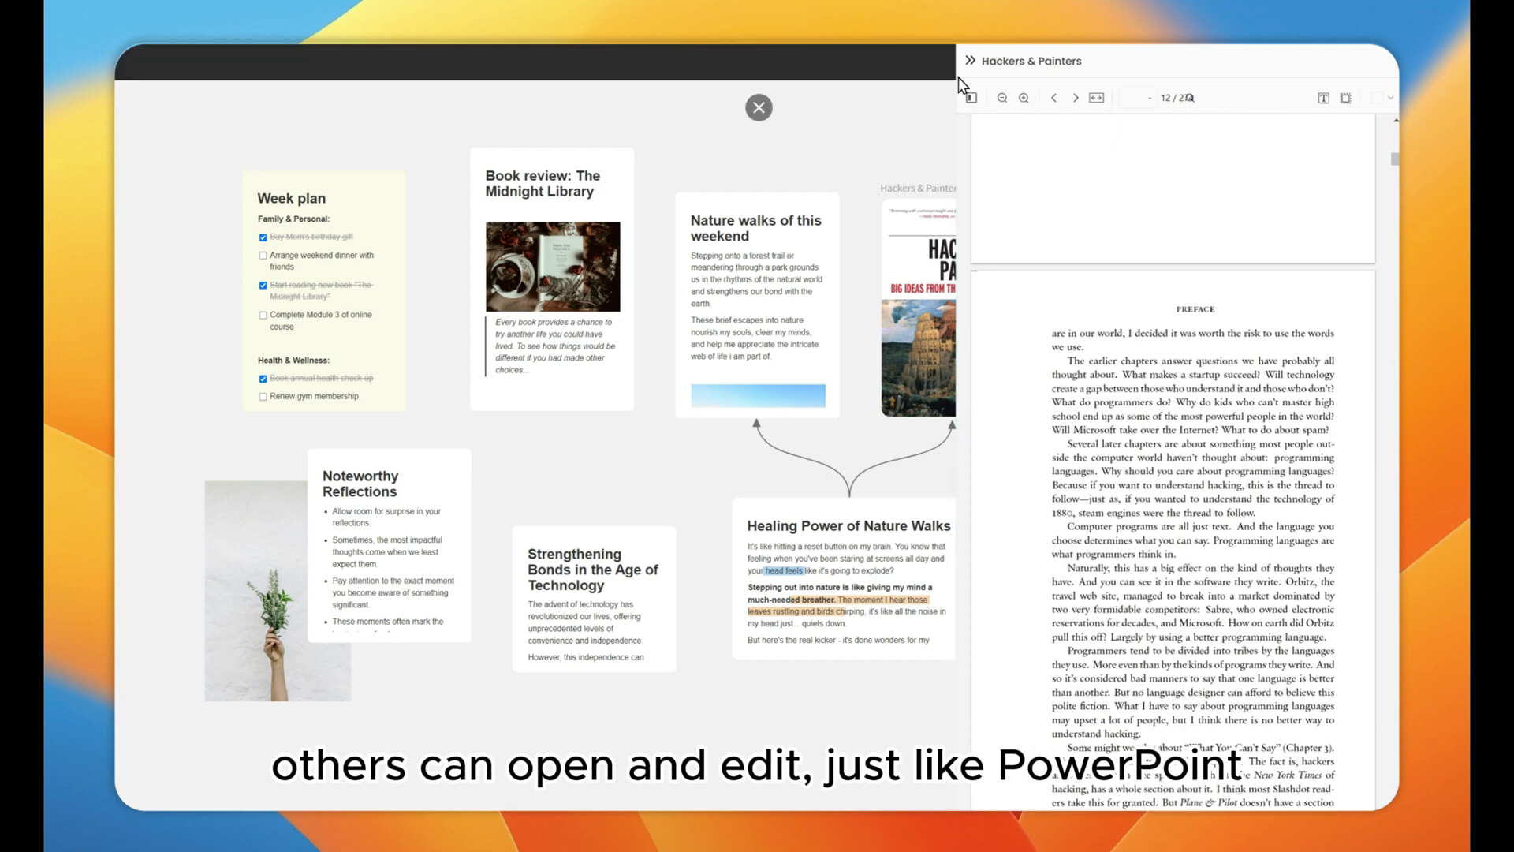
pyautogui.click(970, 63)
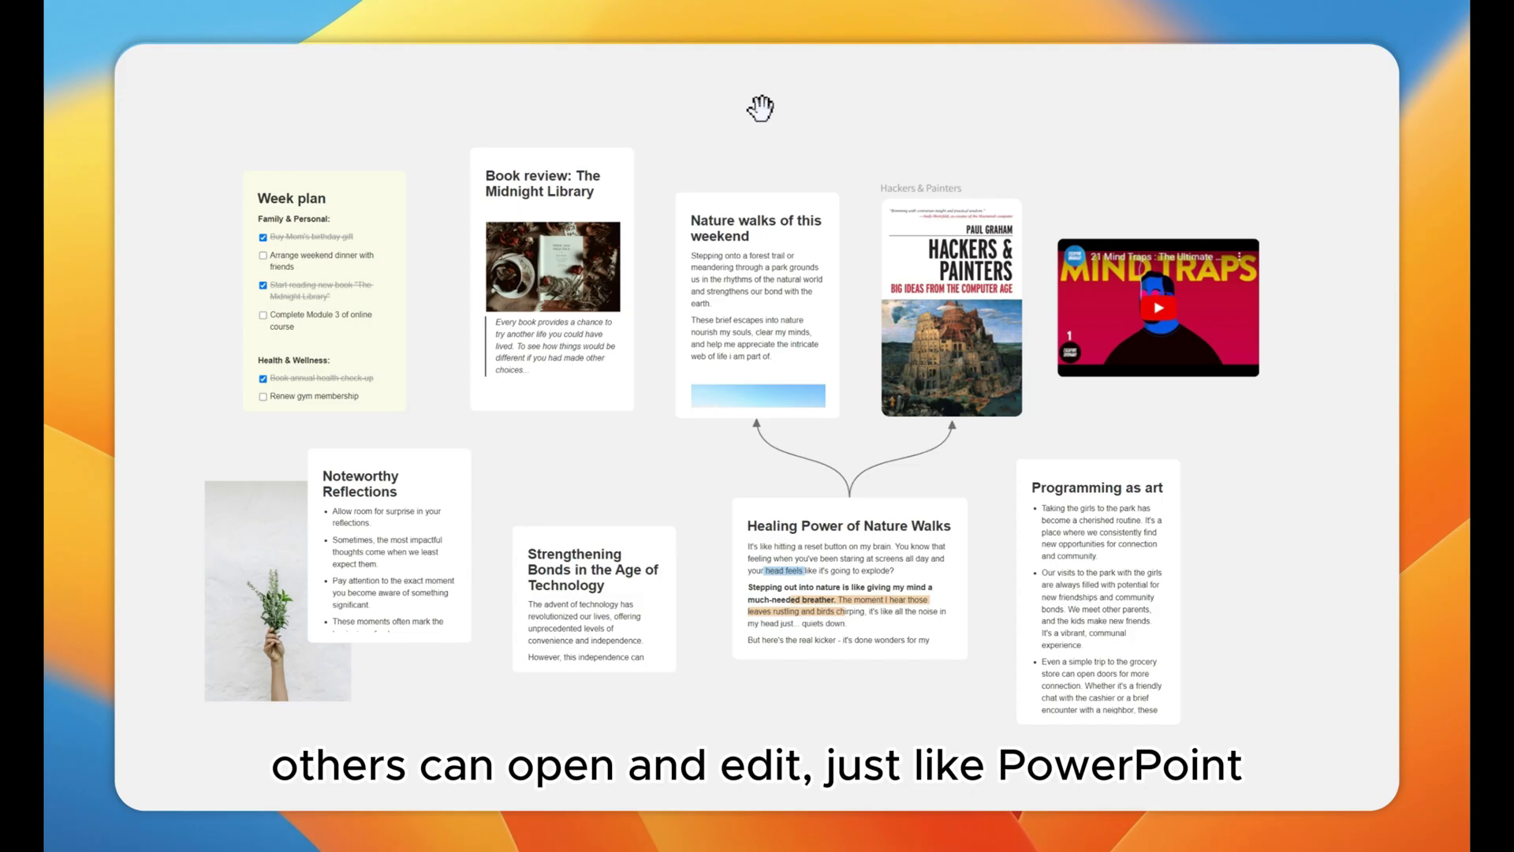
pyautogui.click(759, 108)
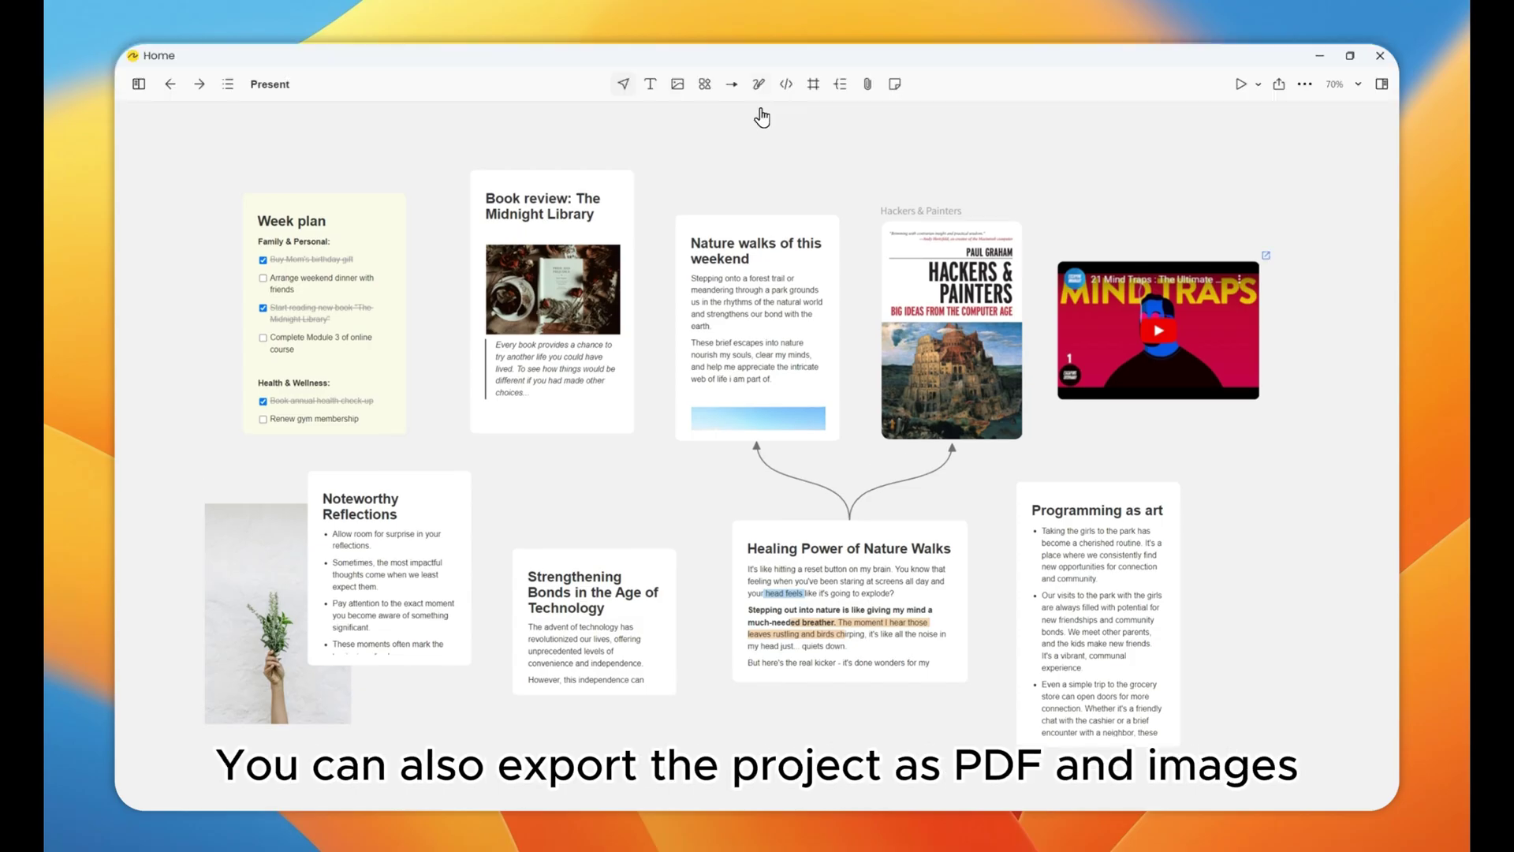
# Step: Open the Share this project dialog on its Publish to web tab with the shareable link
pyautogui.click(1276, 84)
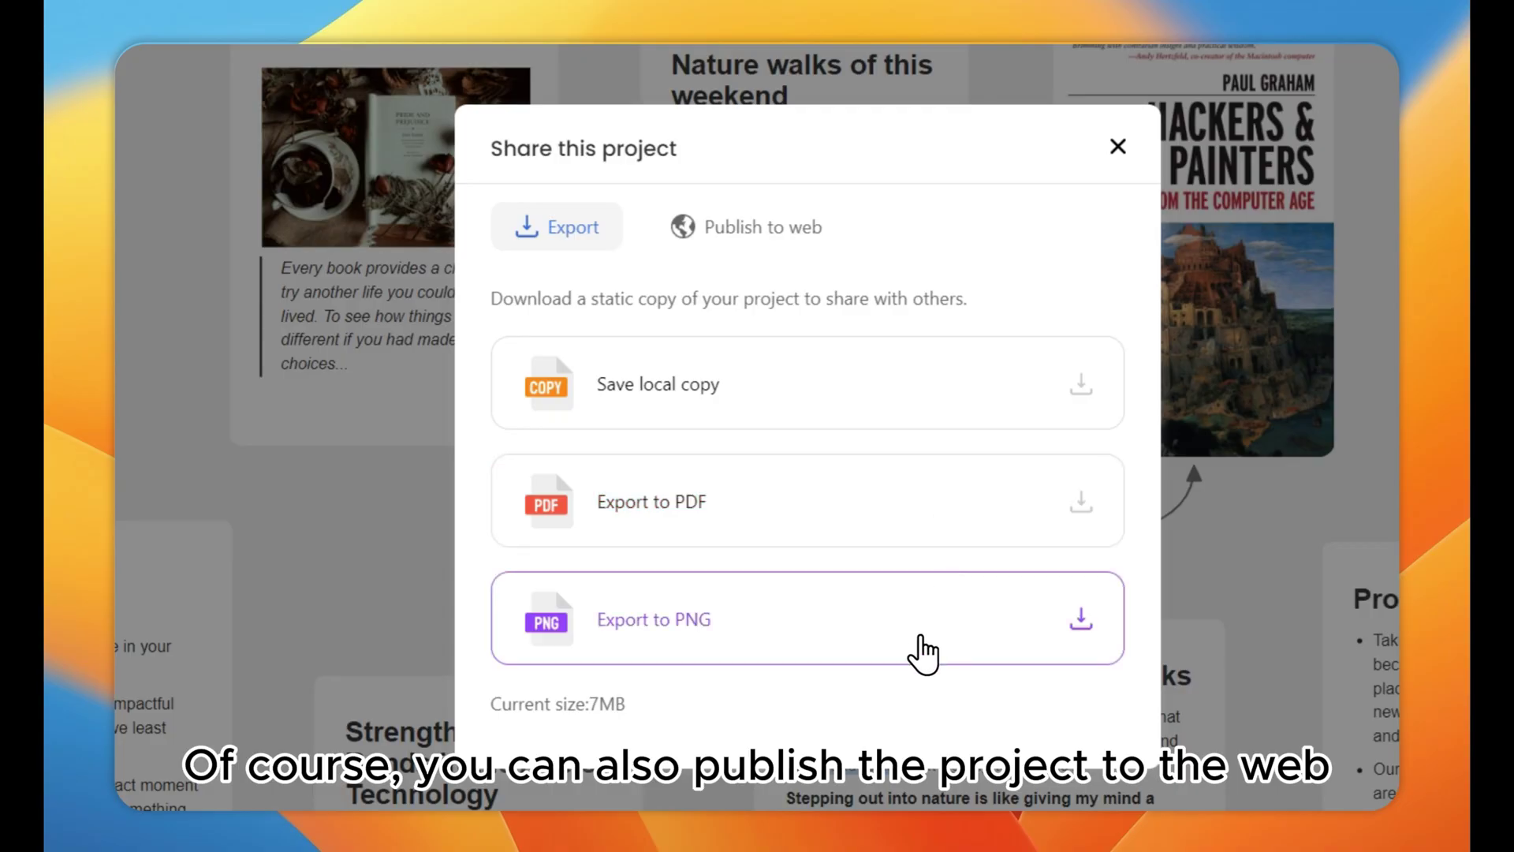
pyautogui.click(802, 236)
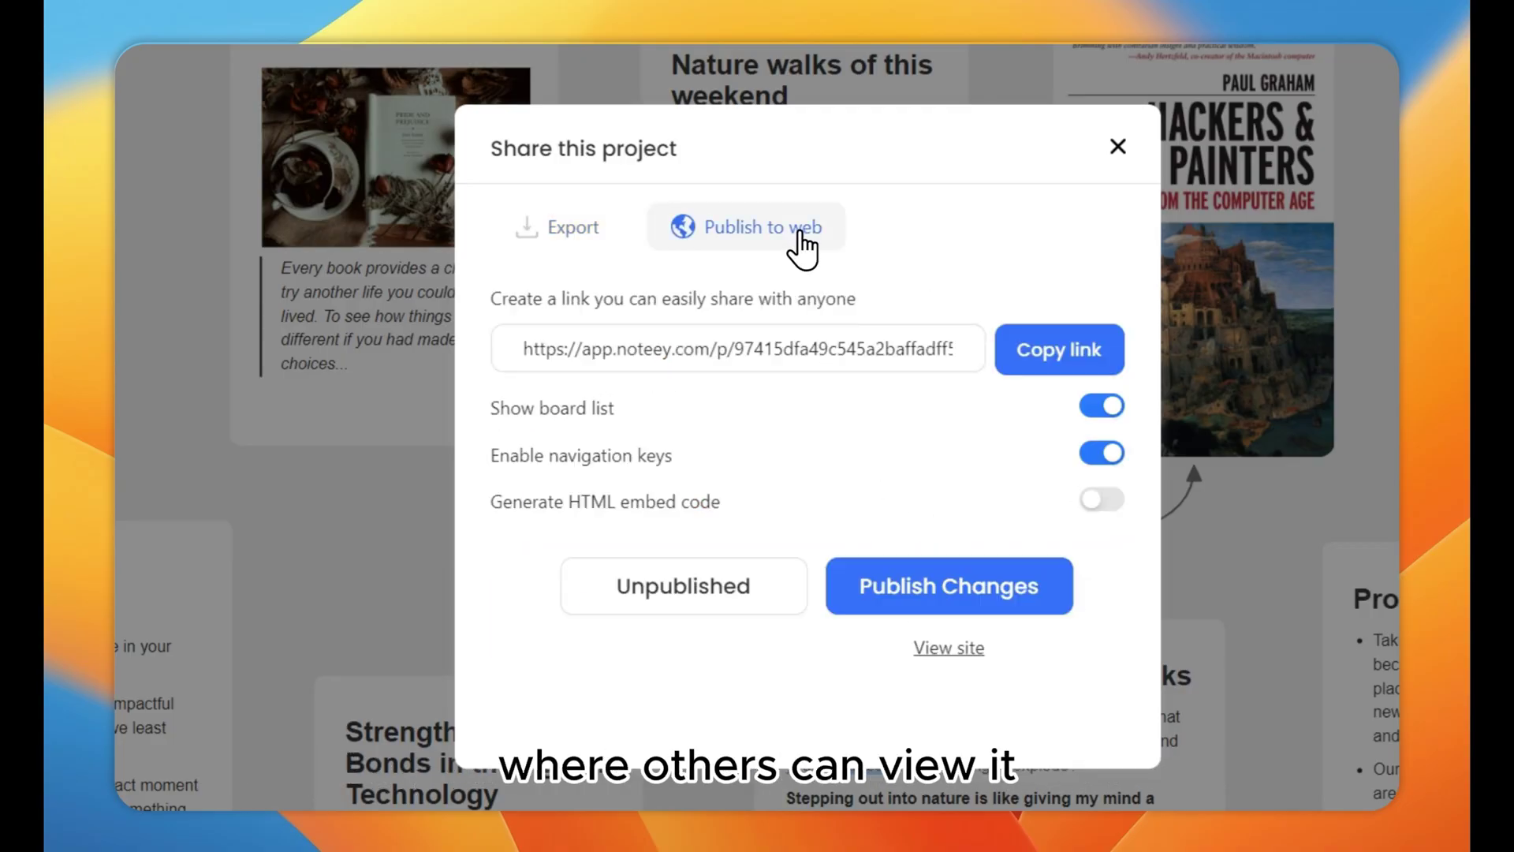